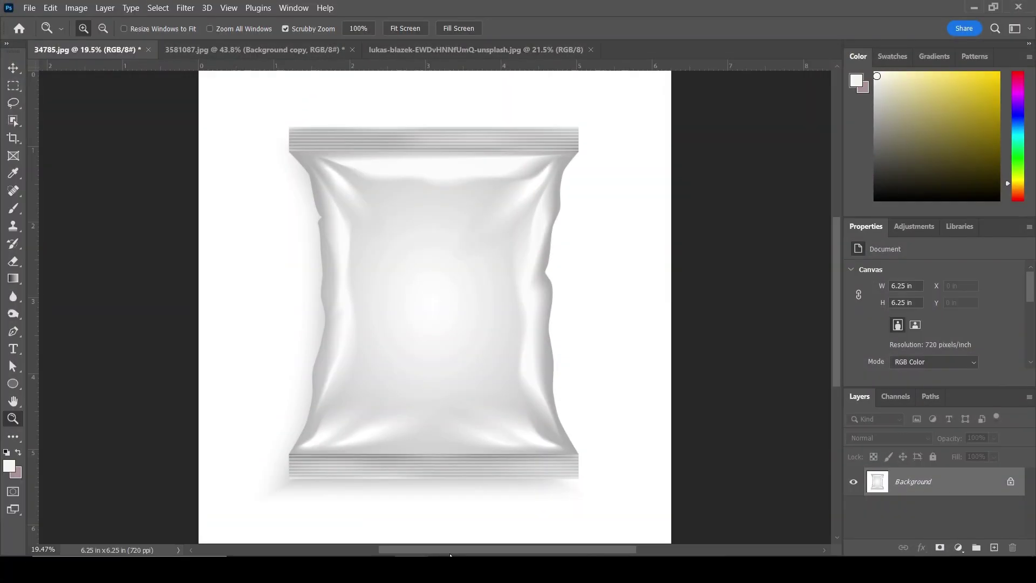
# Select the white bag automatically with the Object Selection tool.
pyautogui.click(458, 221)
pyautogui.rightClick(474, 247)
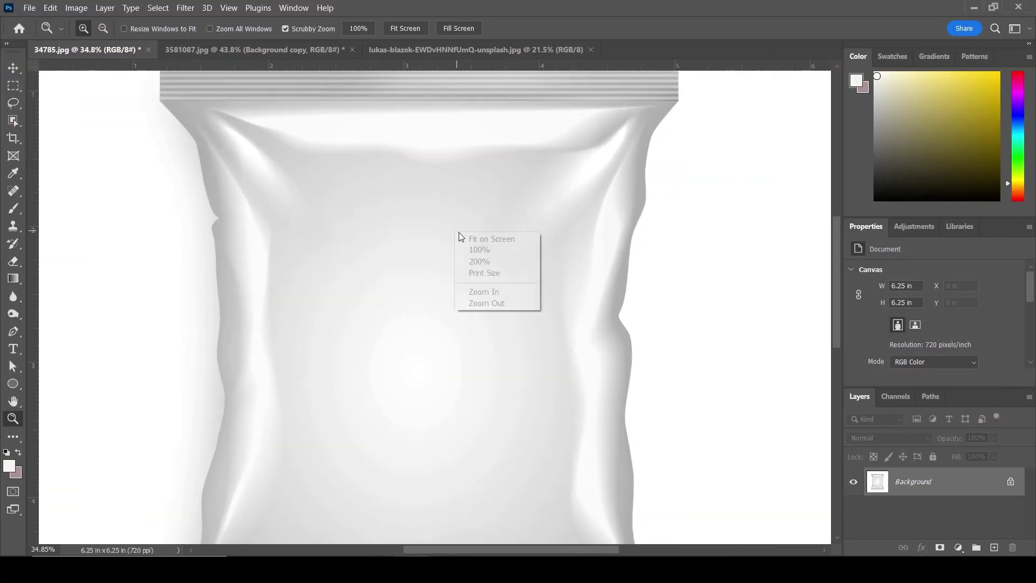
pyautogui.click(470, 240)
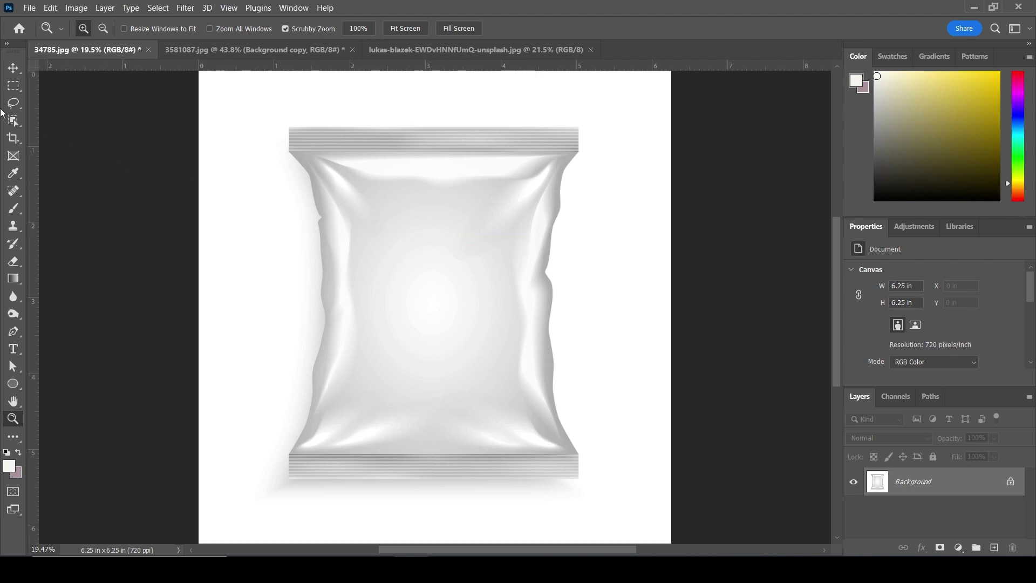
pyautogui.click(14, 121)
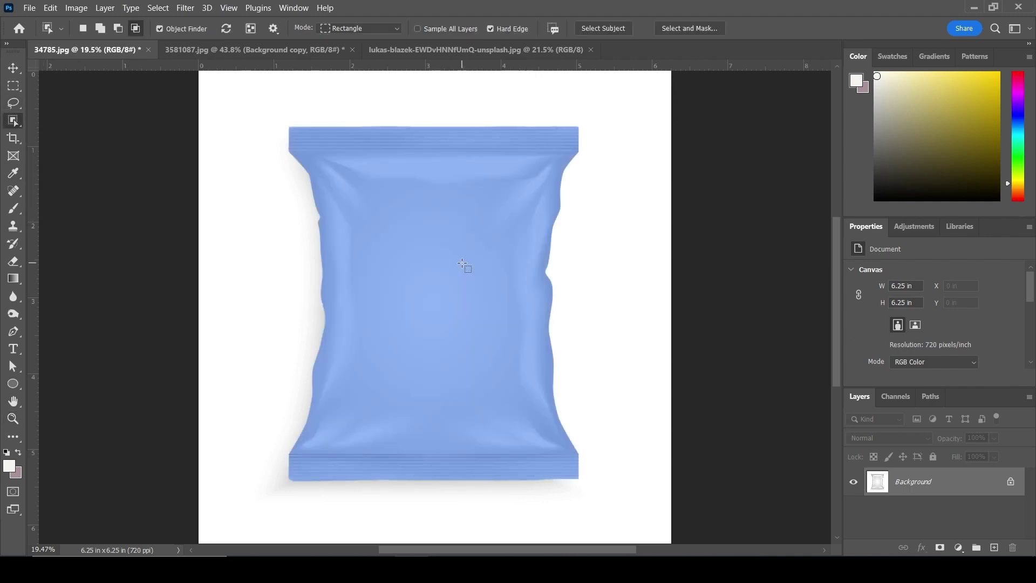
pyautogui.click(463, 264)
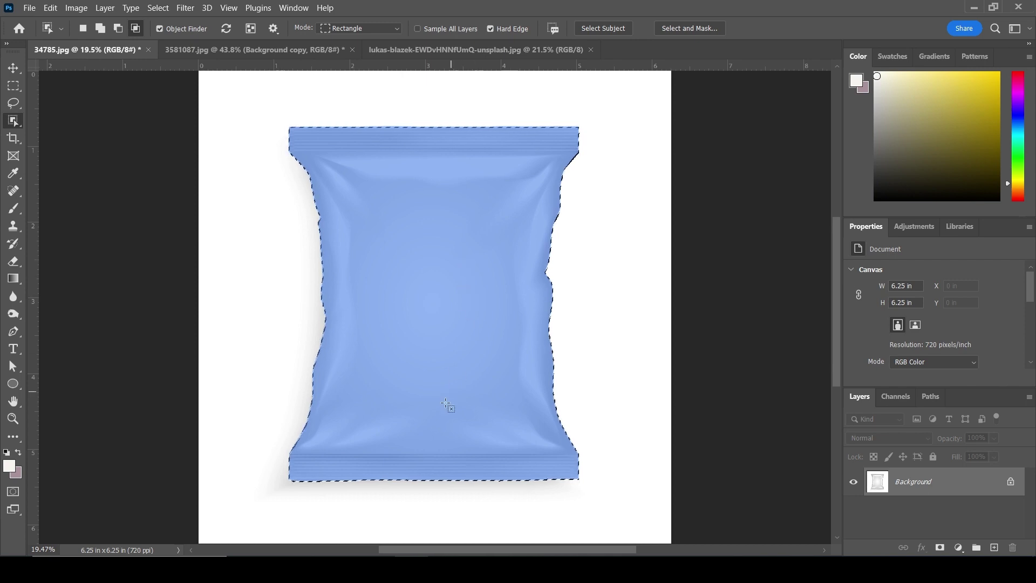
# Inspect the bag's bottom edge and subtract the stray shadow with a rectangular marquee.
pyautogui.press('z')
pyautogui.moveTo(419, 491); pyautogui.dragTo(507, 517)
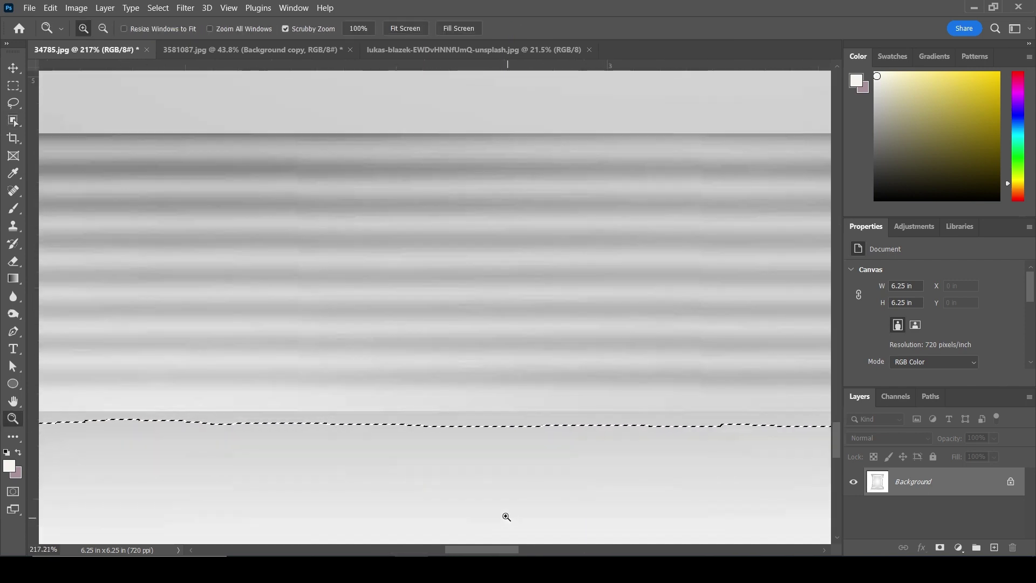
pyautogui.rightClick(461, 454)
pyautogui.click(486, 464)
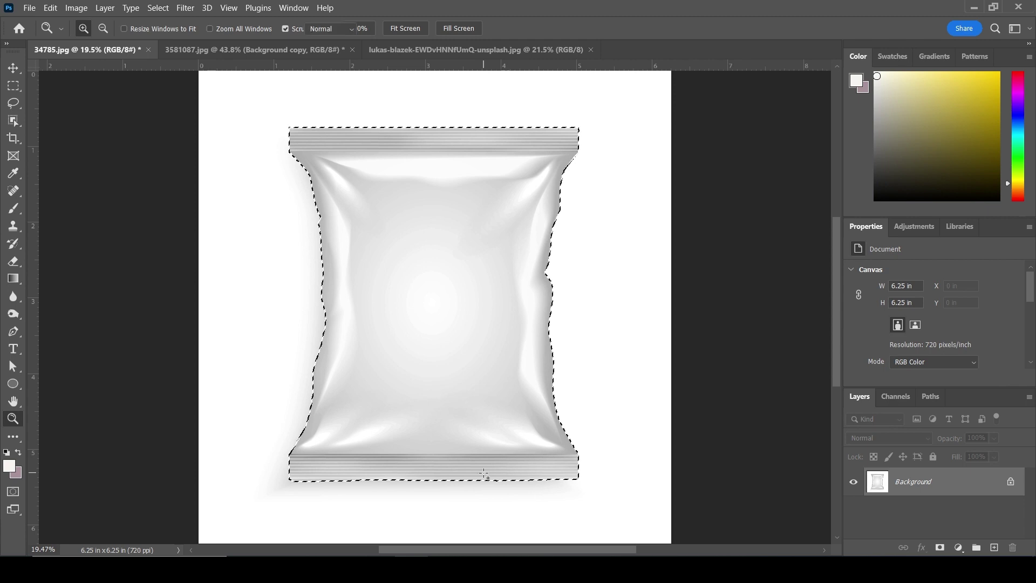
pyautogui.press('m')
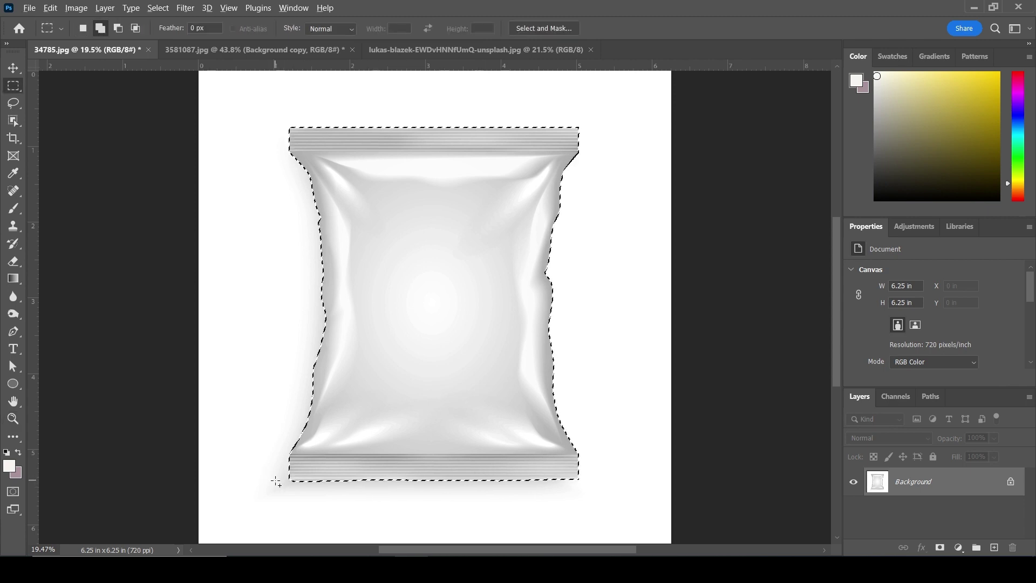
pyautogui.moveTo(276, 481)
pyautogui.mouseDown()
pyautogui.moveTo(351, 512)
pyautogui.moveTo(666, 537)
pyautogui.mouseUp()
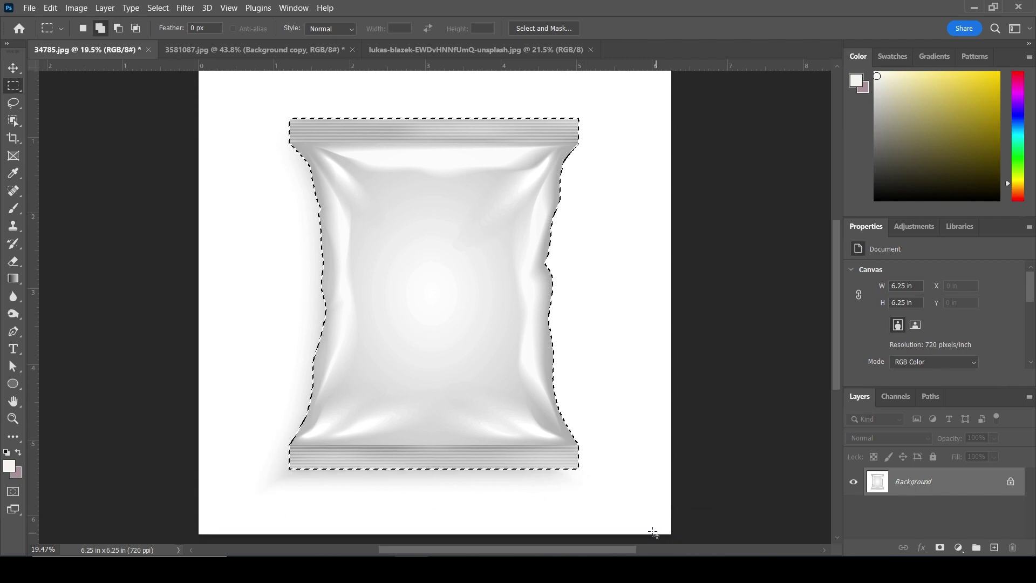
# Zoom in to check the bag's top edge, then fit the image back on screen.
pyautogui.press('z')
pyautogui.moveTo(366, 125); pyautogui.dragTo(470, 185)
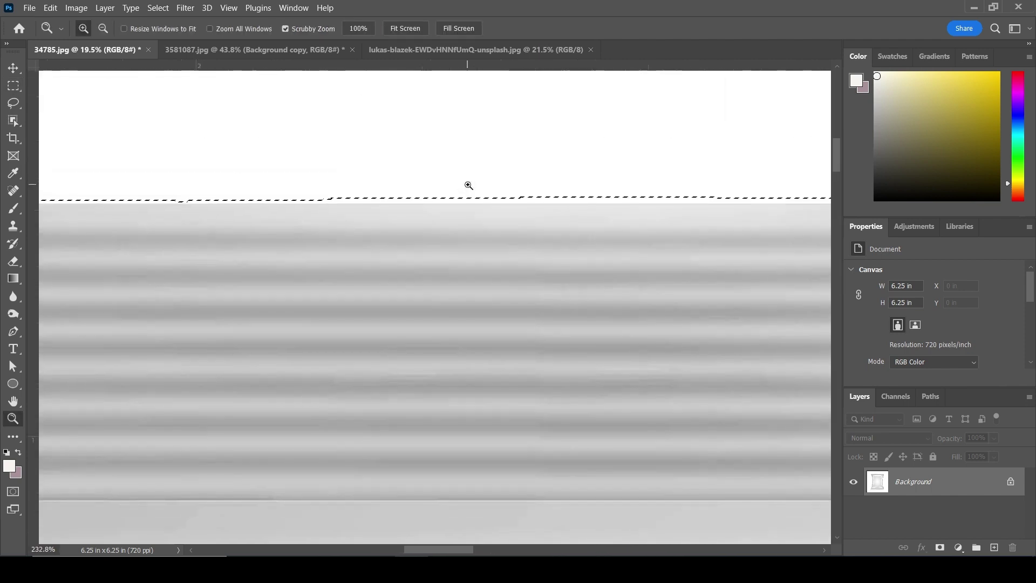
pyautogui.rightClick(481, 210)
pyautogui.click(486, 211)
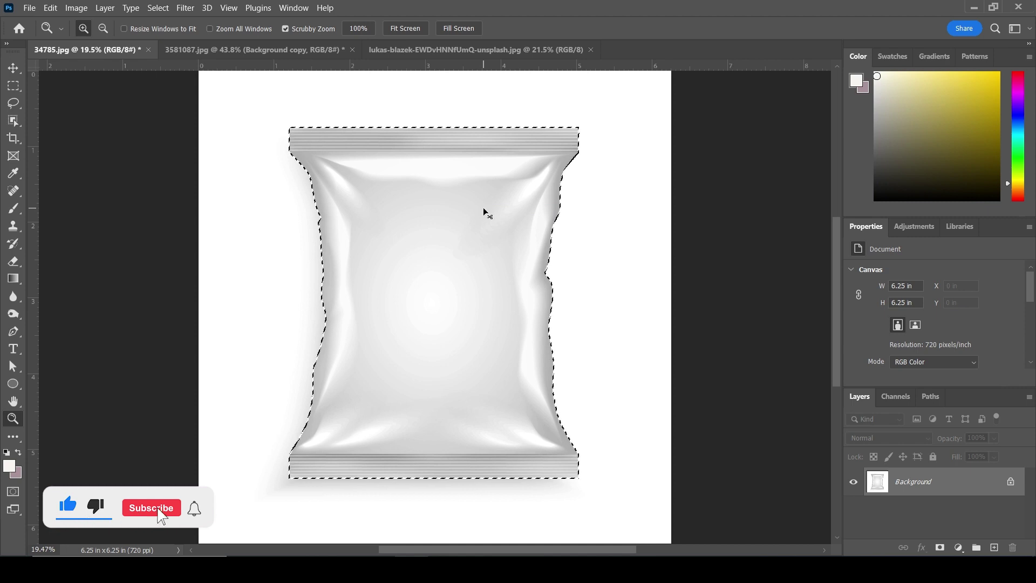
# Copy the bag to its own layer, hide Background, and drag in the 3581087.jpg chips artwork.
pyautogui.hotkey('ctrl', 'j')
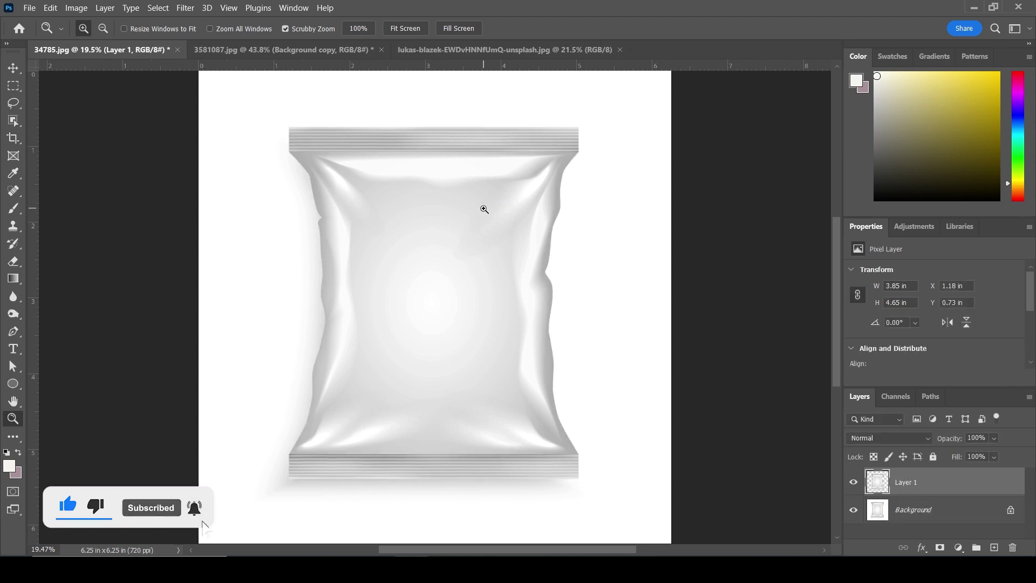
pyautogui.click(853, 510)
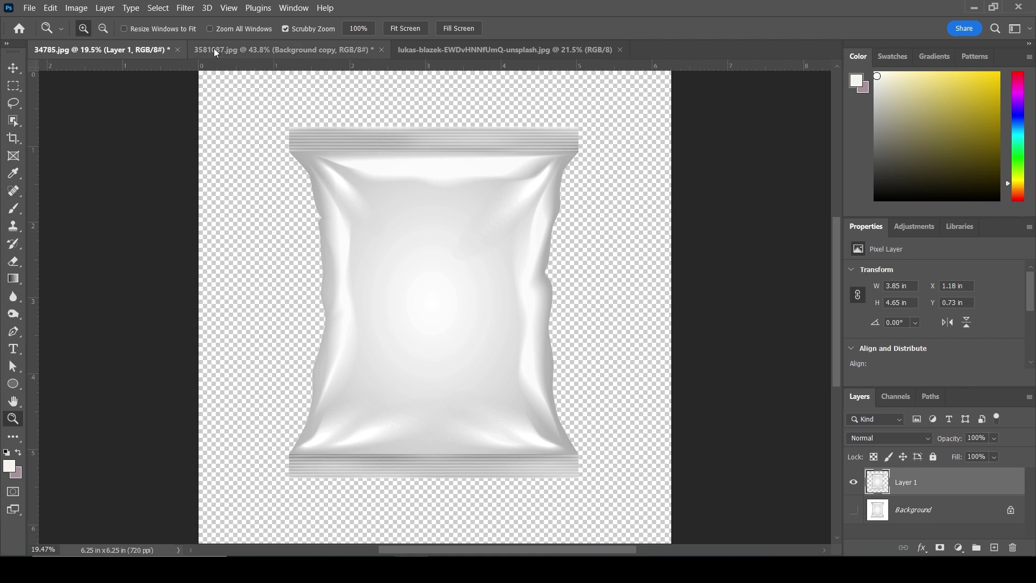
pyautogui.click(233, 50)
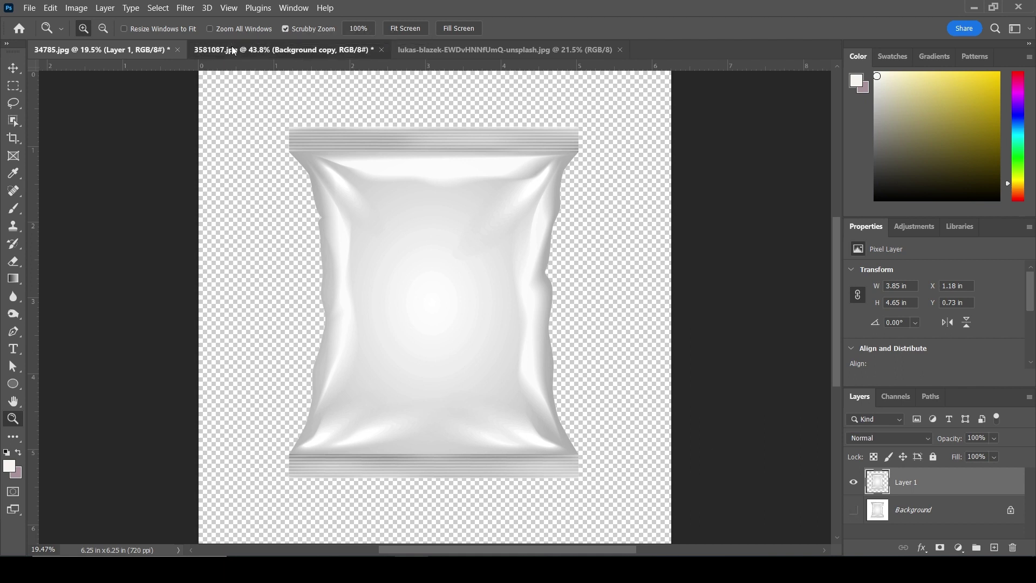
pyautogui.press('v')
pyautogui.moveTo(256, 122); pyautogui.dragTo(450, 303)
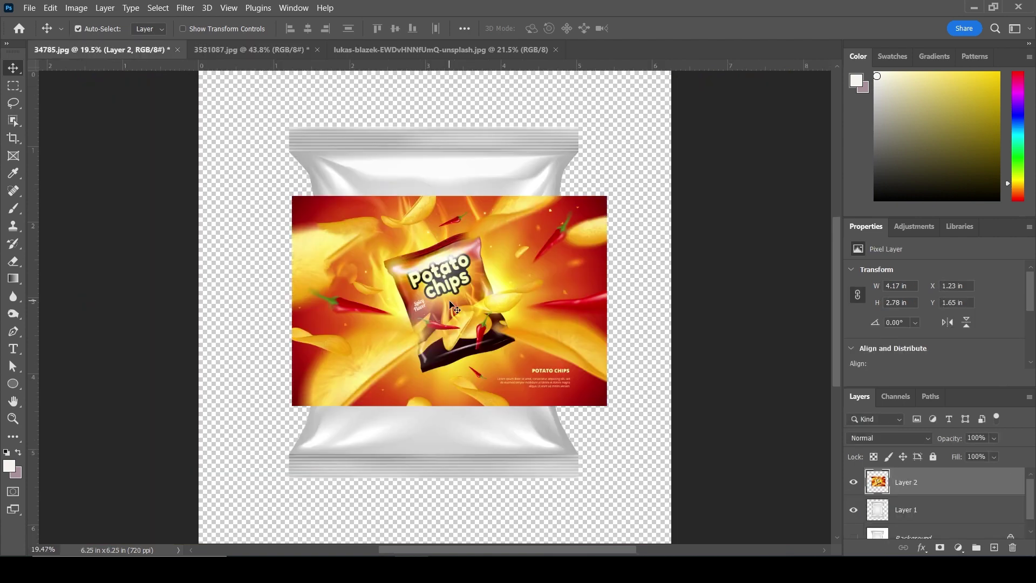
pyautogui.moveTo(537, 308); pyautogui.dragTo(510, 300)
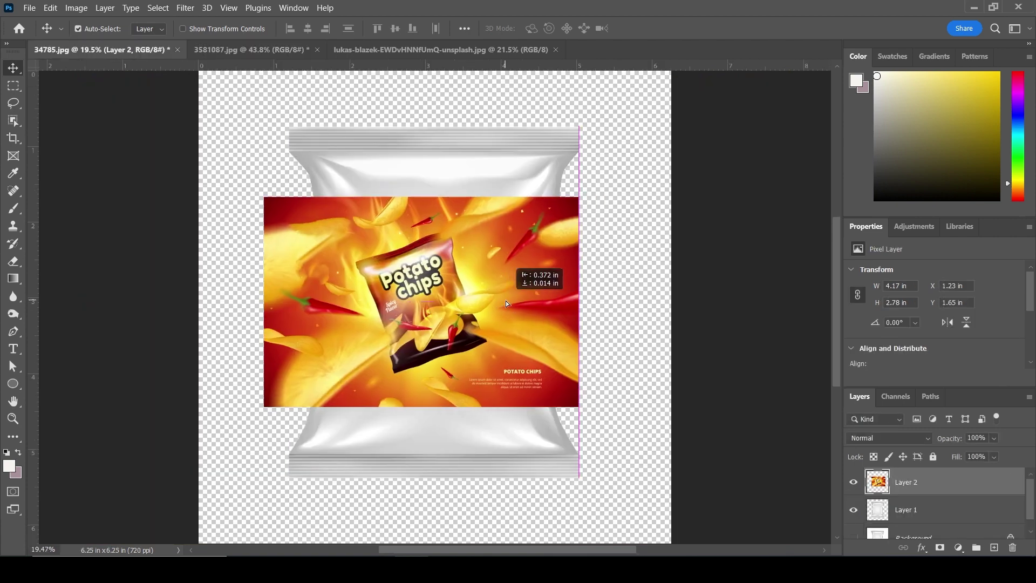
# Convert the chips artwork to a smart object and scale it about 168% from the centre.
pyautogui.rightClick(971, 486)
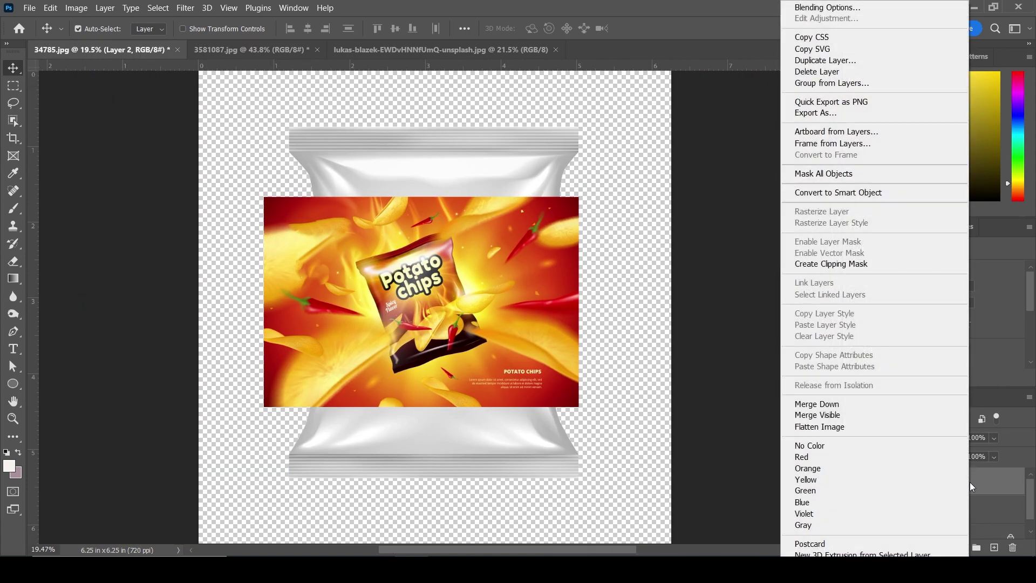
pyautogui.click(838, 197)
pyautogui.hotkey('ctrl', 't')
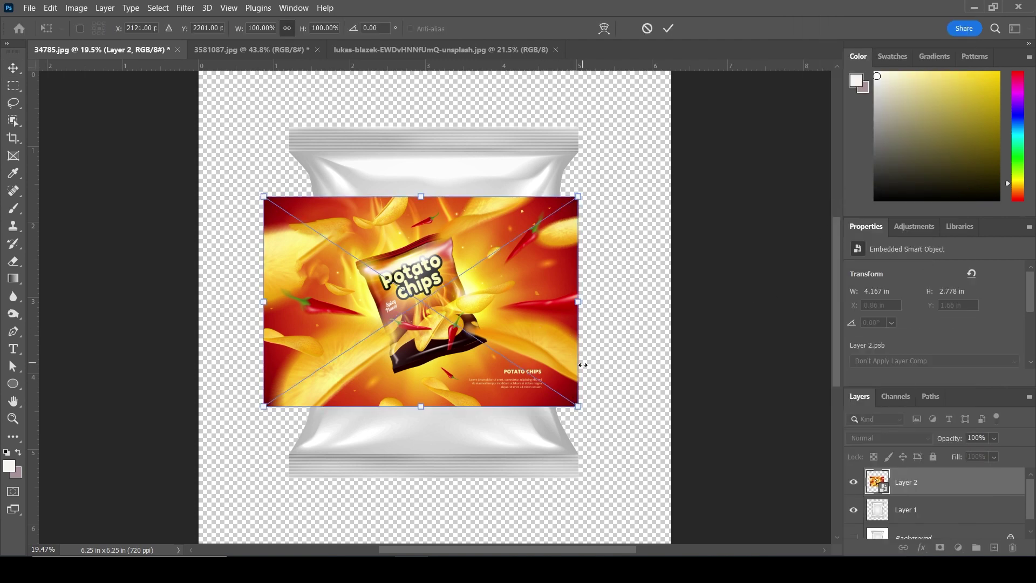
pyautogui.moveTo(531, 356); pyautogui.dragTo(545, 356)
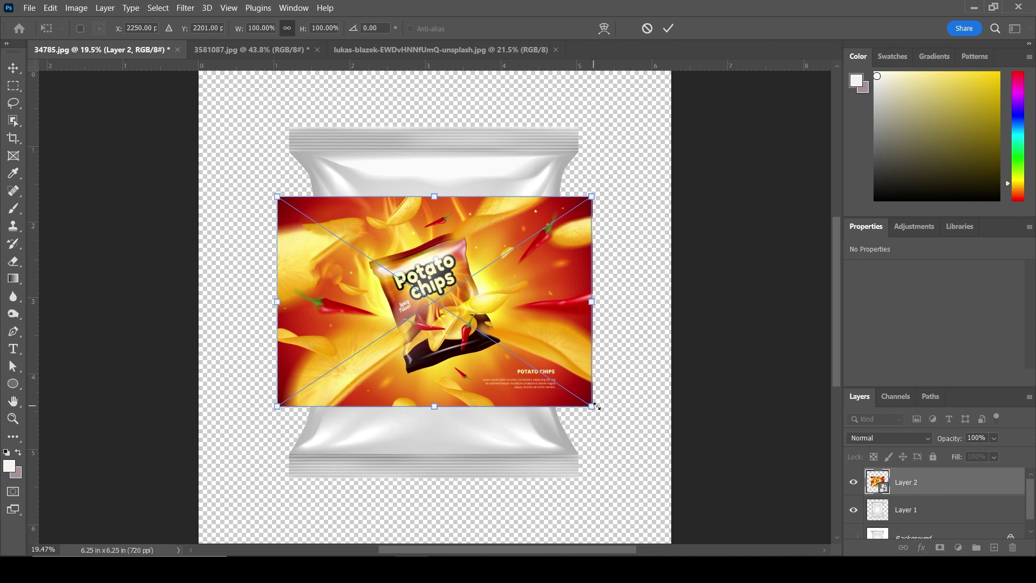
pyautogui.moveTo(596, 406); pyautogui.dragTo(699, 477)
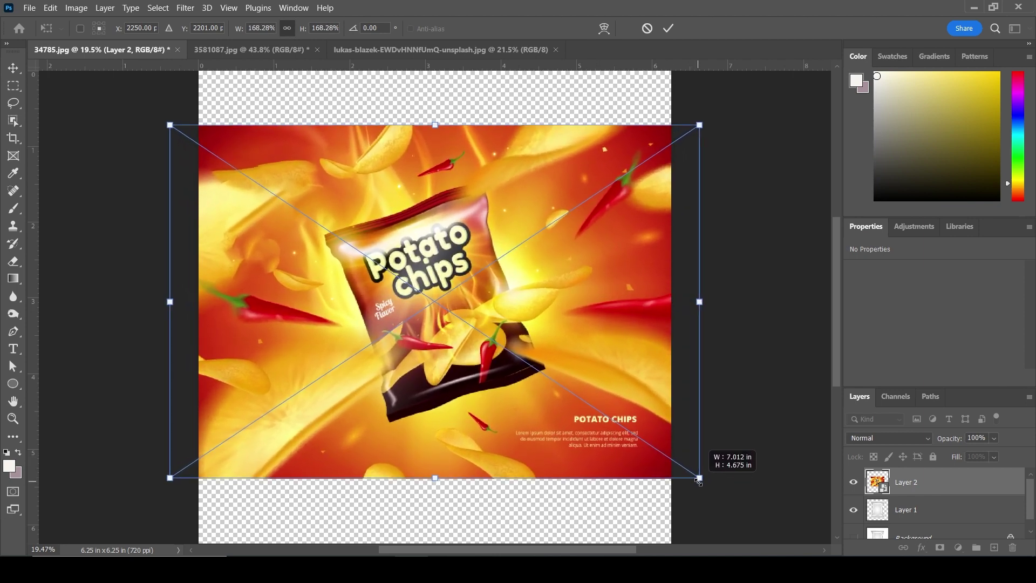
pyautogui.moveTo(597, 400); pyautogui.dragTo(596, 392)
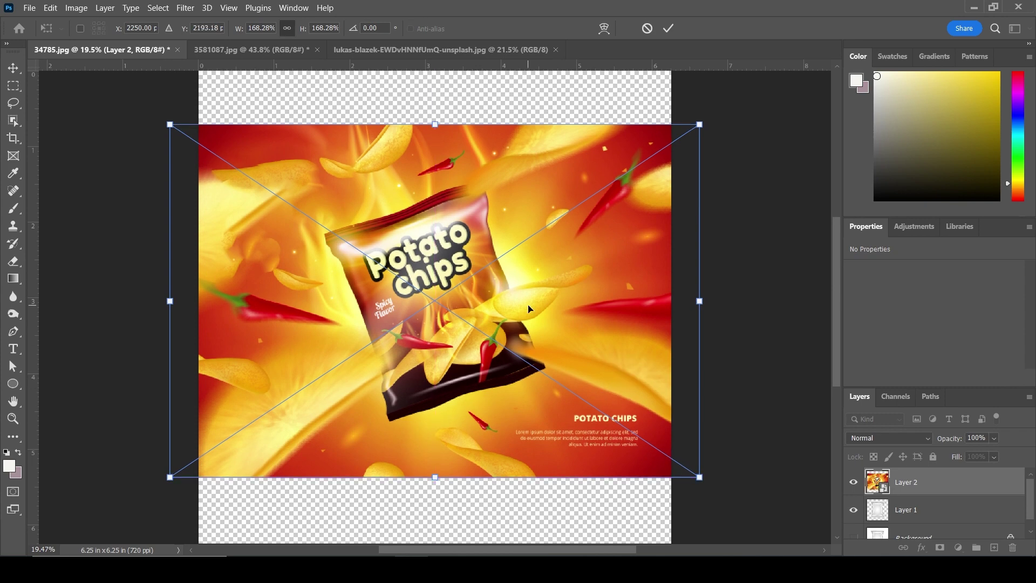
pyautogui.press('Return')
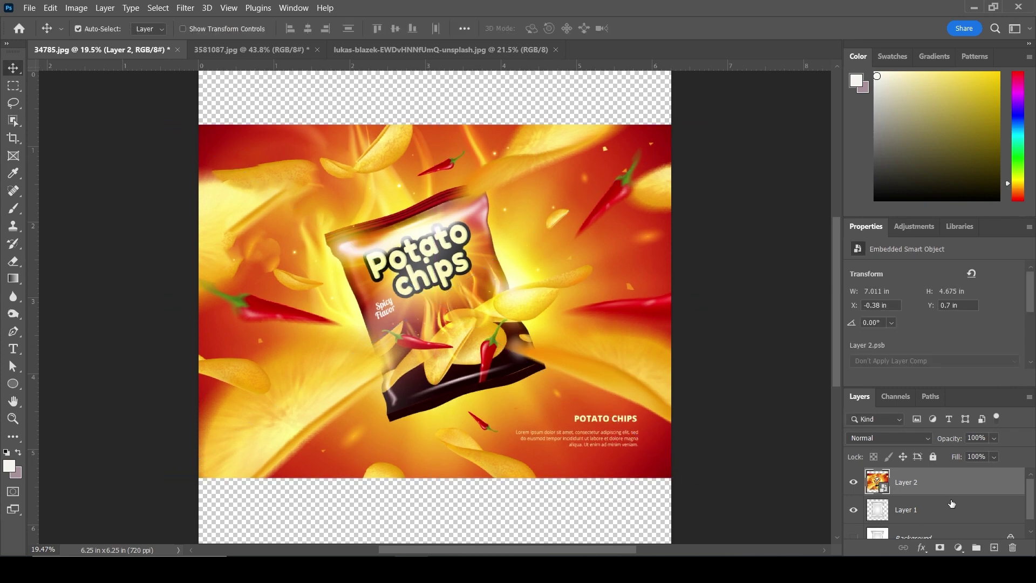
# Clip the chips artwork to the bag layer and set its blend mode to Multiply.
pyautogui.rightClick(951, 489)
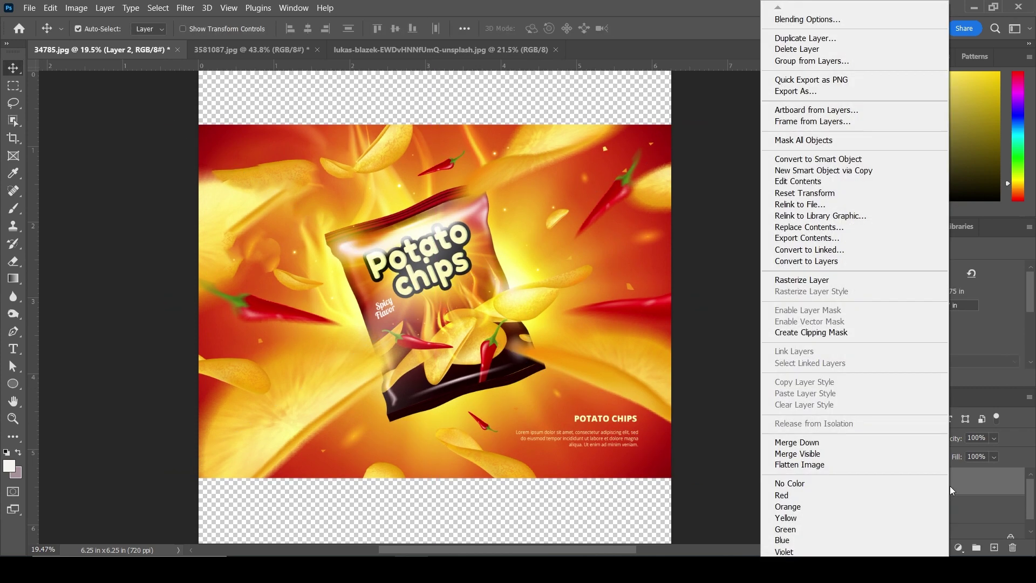
pyautogui.click(844, 333)
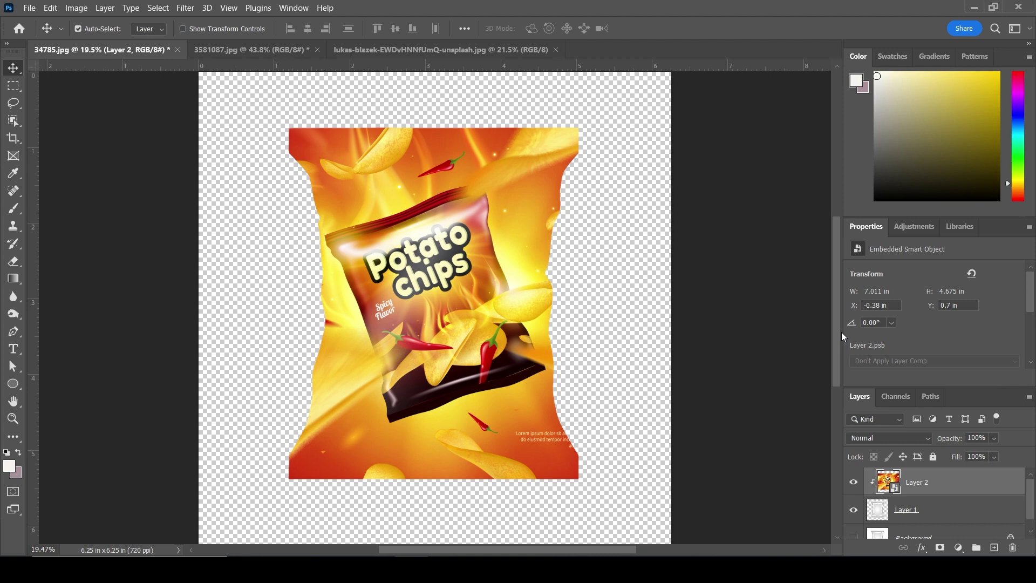
pyautogui.click(895, 441)
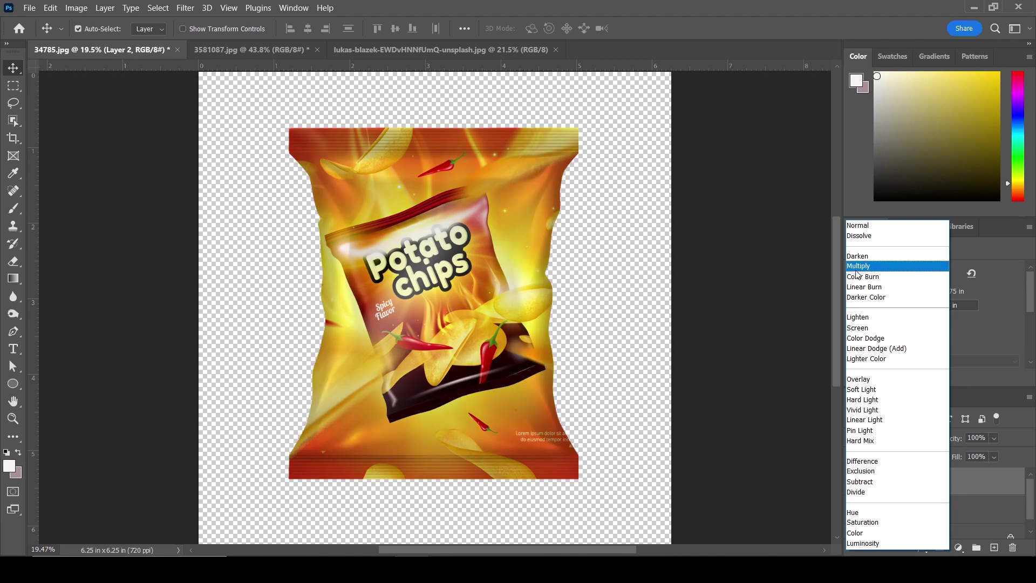
pyautogui.click(876, 267)
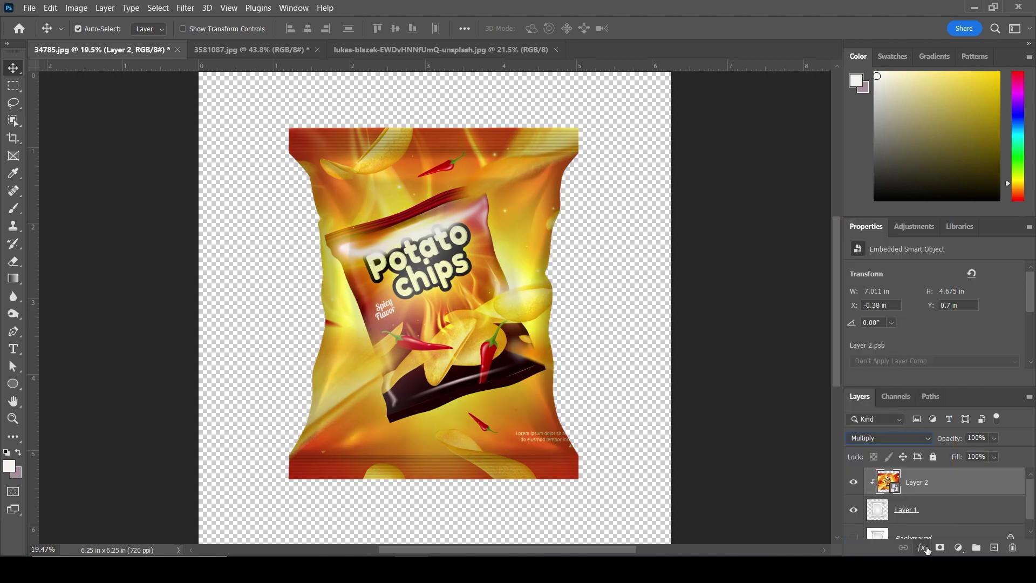
pyautogui.click(940, 511)
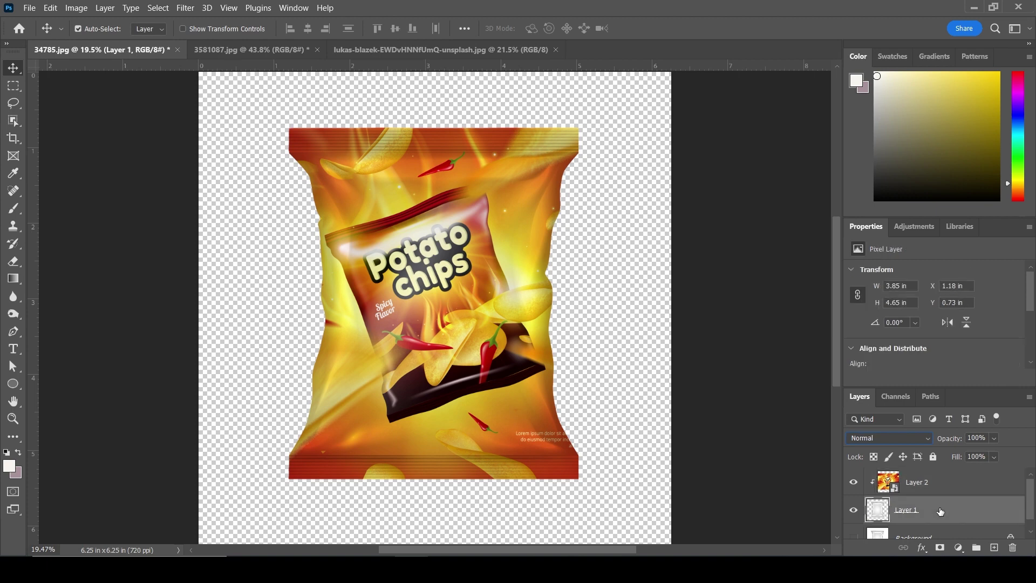
# Duplicate Layer 1, move the copy above Layer 2, and clip the artwork to the bag.
pyautogui.scroll(-1, 959, 503)
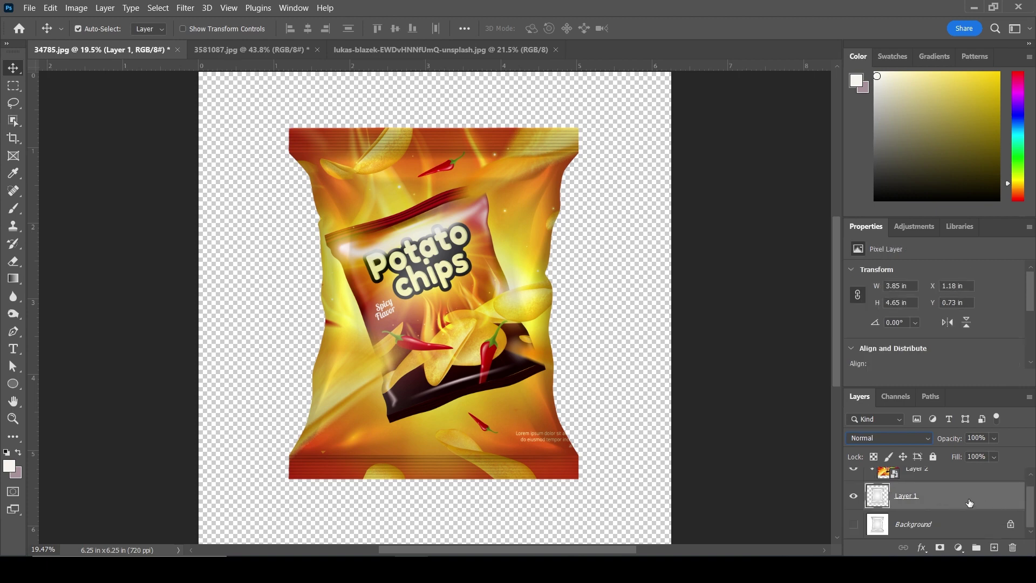
pyautogui.moveTo(970, 504); pyautogui.dragTo(994, 552)
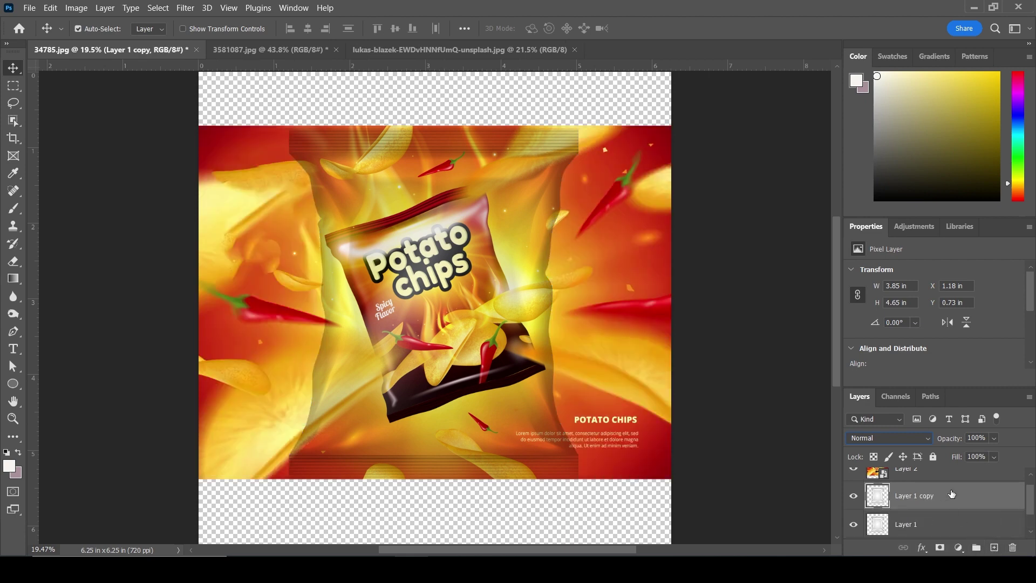
pyautogui.moveTo(1031, 497); pyautogui.dragTo(1023, 473)
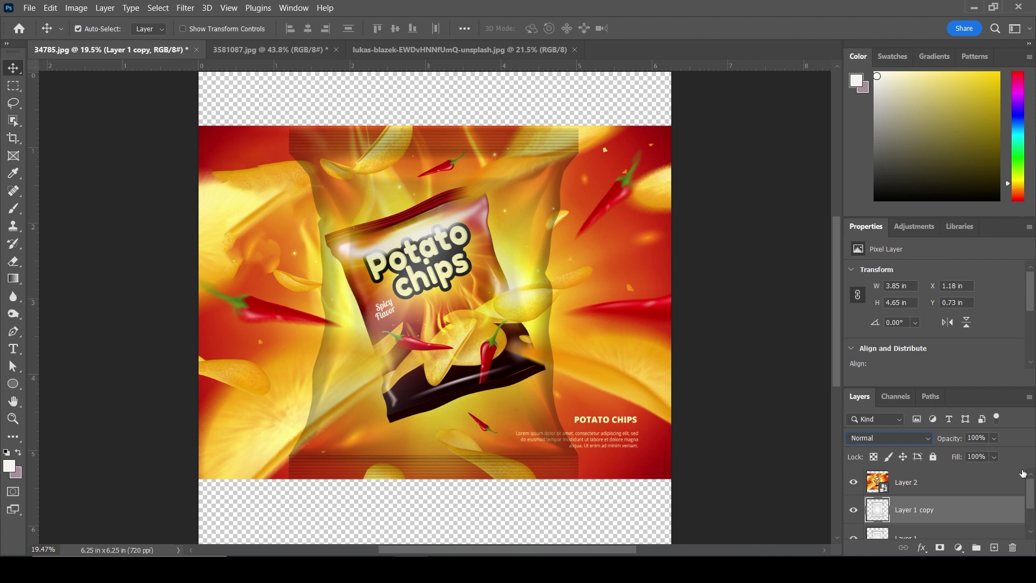
pyautogui.moveTo(984, 513); pyautogui.dragTo(954, 486)
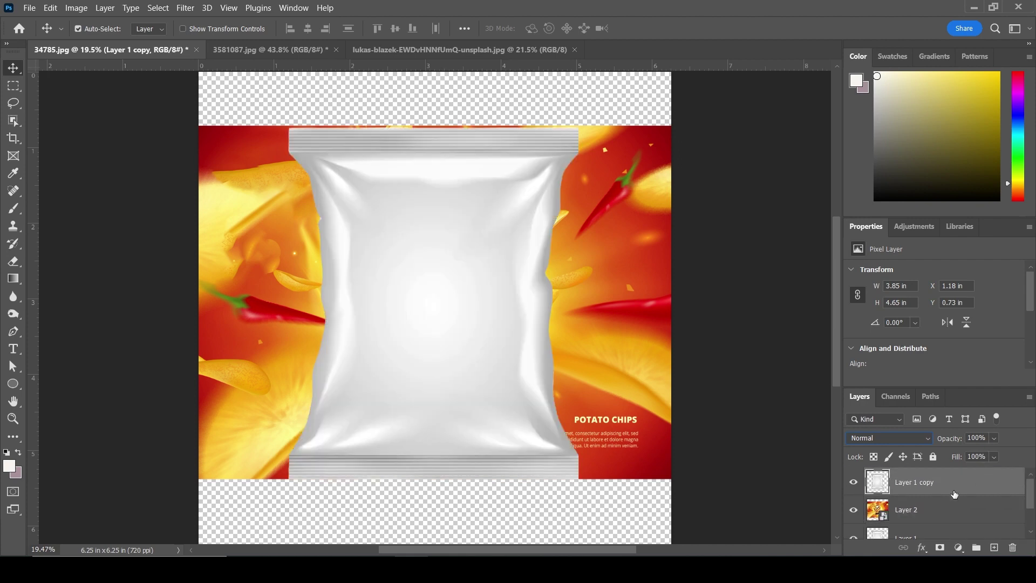
pyautogui.keyDown('alt'); pyautogui.click(880, 522); pyautogui.keyUp('alt')
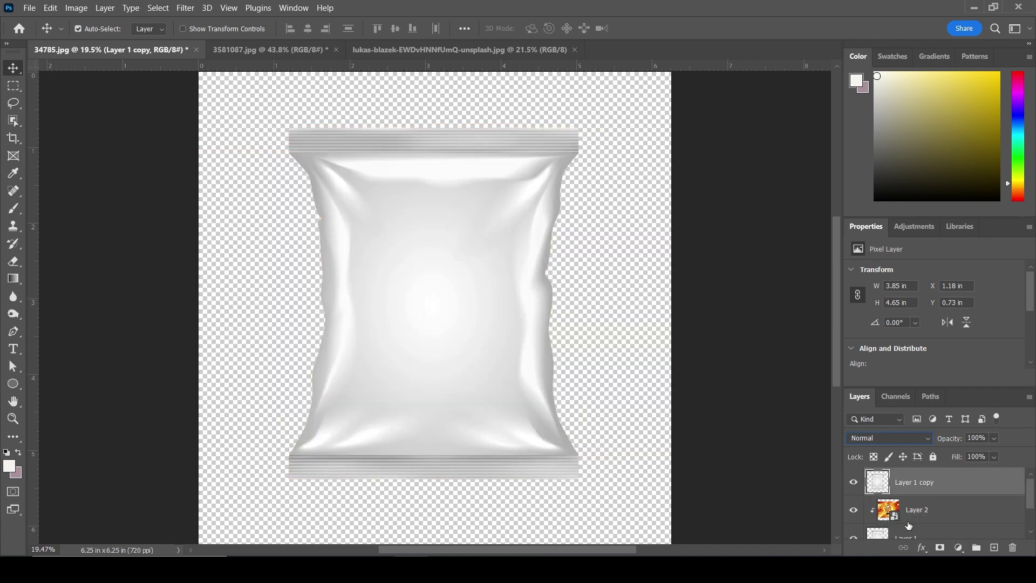
# Set Layer 1 copy to Color Burn blend mode with 46% fill.
pyautogui.click(906, 438)
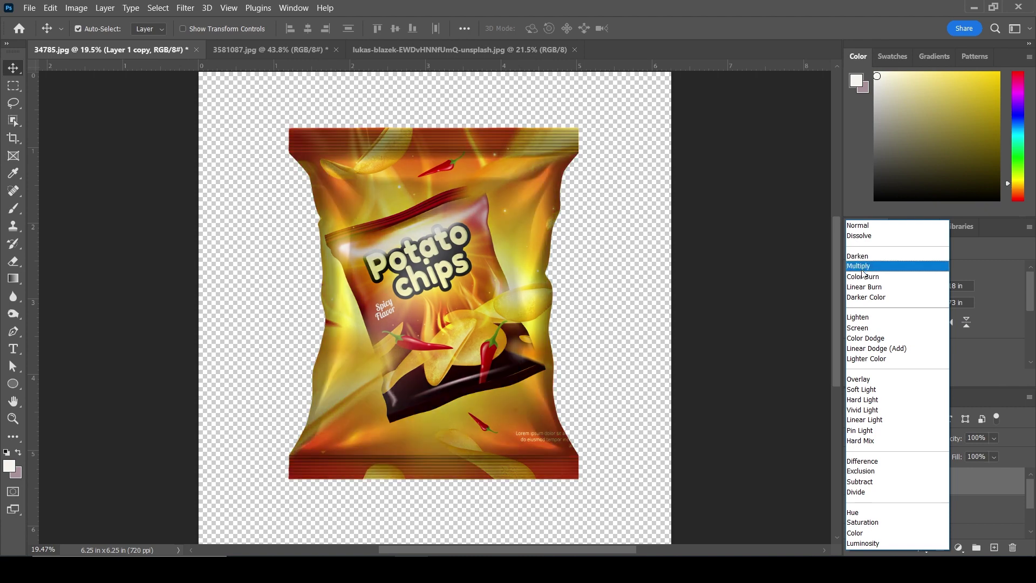
pyautogui.click(864, 277)
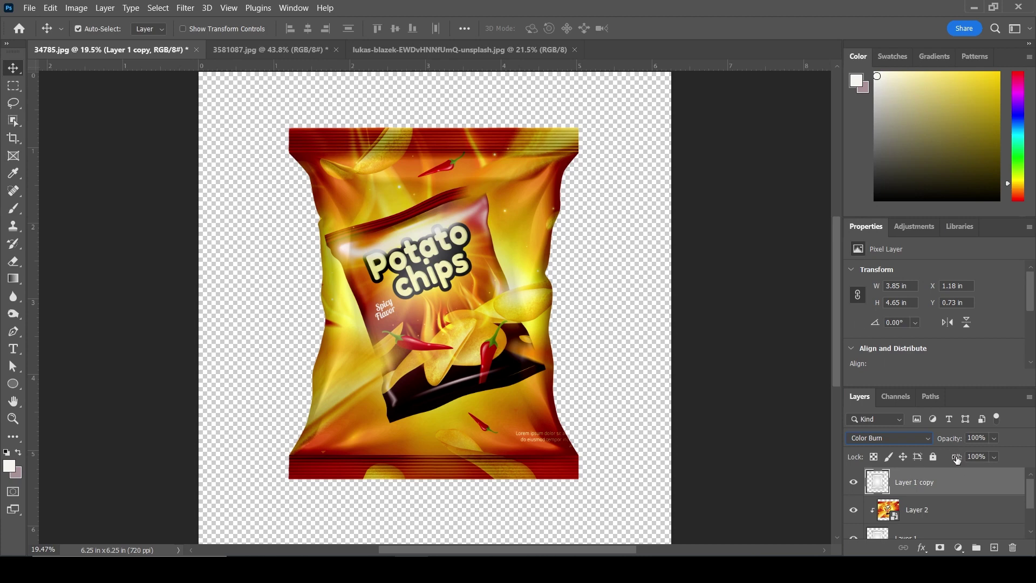
pyautogui.moveTo(958, 459); pyautogui.dragTo(920, 463)
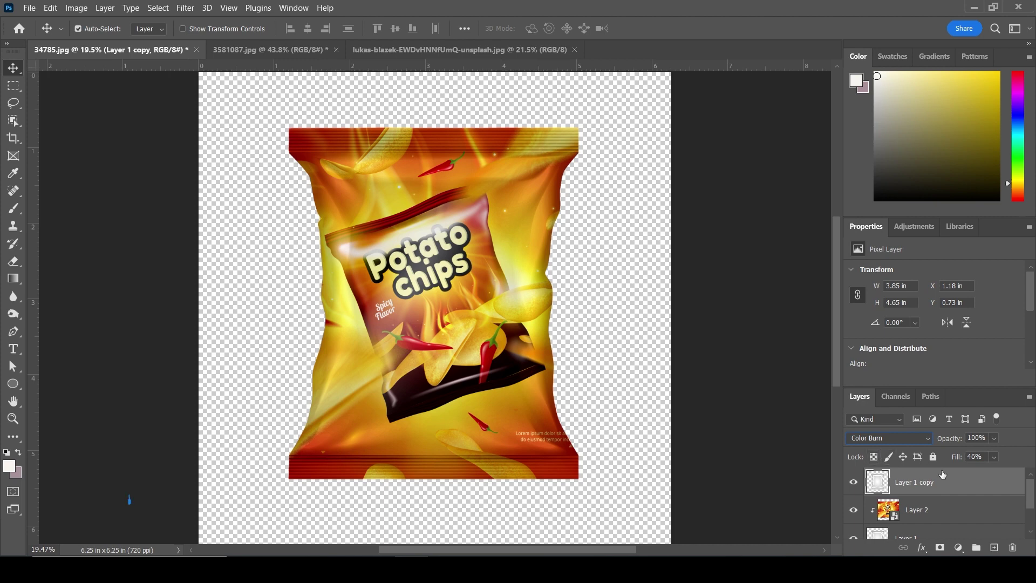
pyautogui.moveTo(1031, 494); pyautogui.dragTo(1031, 511)
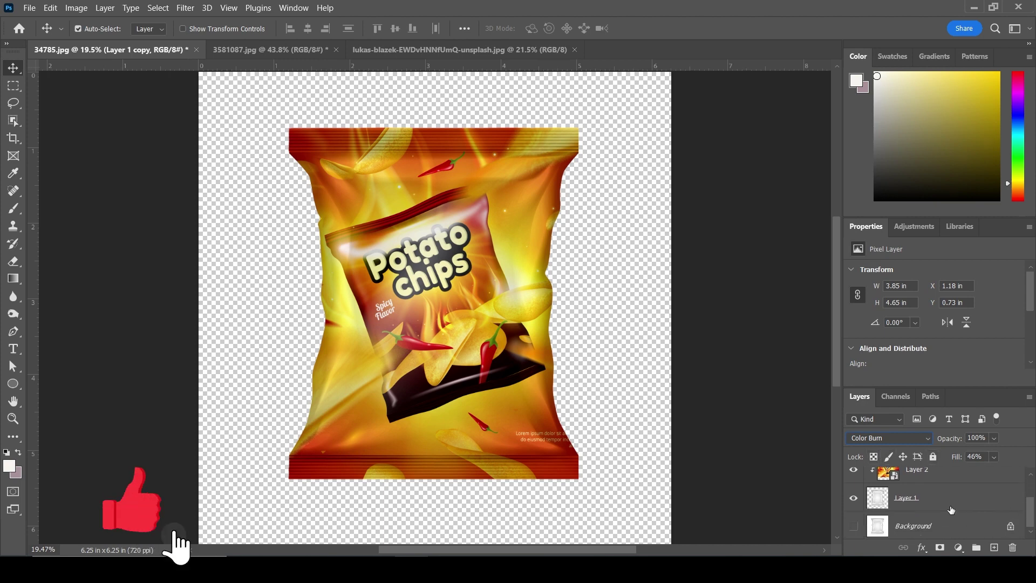
# Group Layer 1 copy, Layer 2 and Layer 1 into Group 1 and collapse it.
pyautogui.keyDown('shift'); pyautogui.click(934, 504); pyautogui.keyUp('shift')
pyautogui.hotkey('ctrl', 'g')
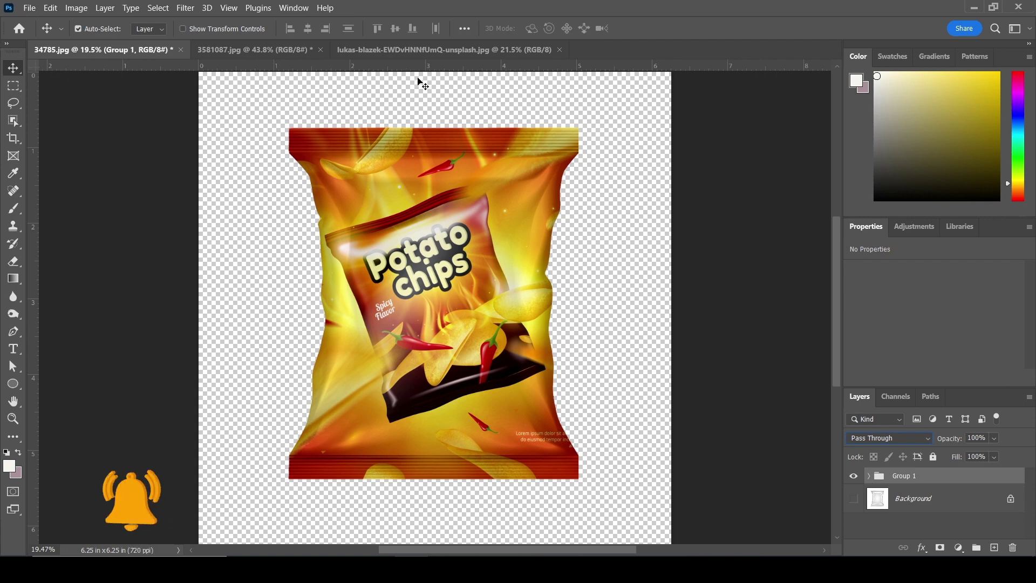
pyautogui.moveTo(406, 175); pyautogui.dragTo(401, 163)
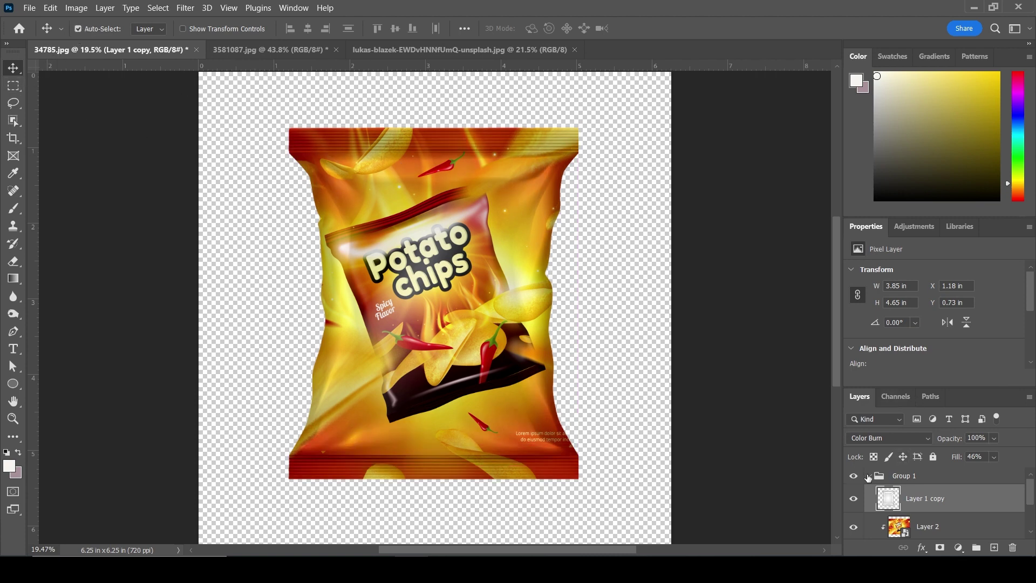
pyautogui.click(869, 477)
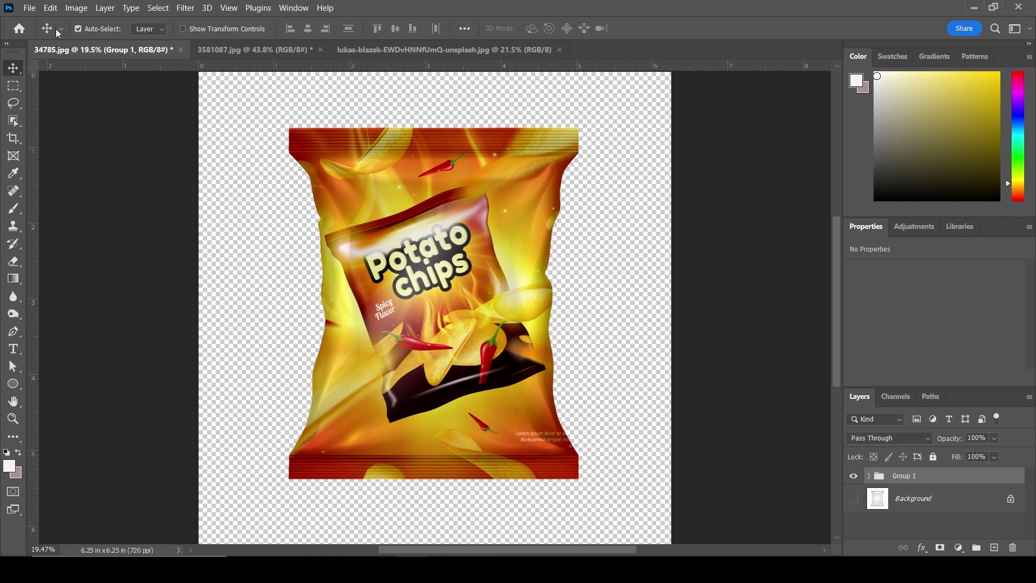
# Drag the chips bag group onto the wood background document and zoom out.
pyautogui.moveTo(455, 209); pyautogui.dragTo(445, 53)
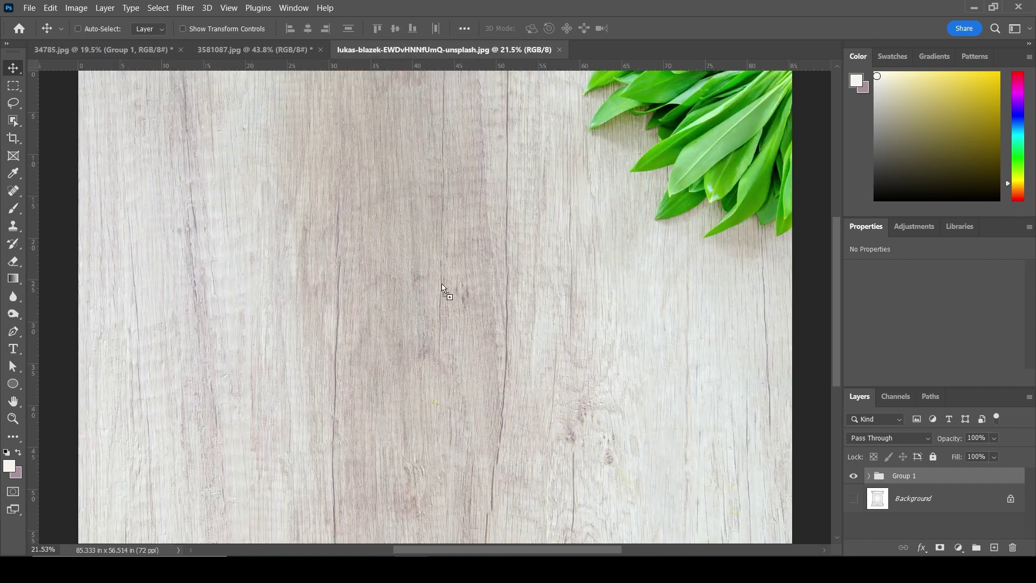
pyautogui.moveTo(444, 50); pyautogui.dragTo(434, 324)
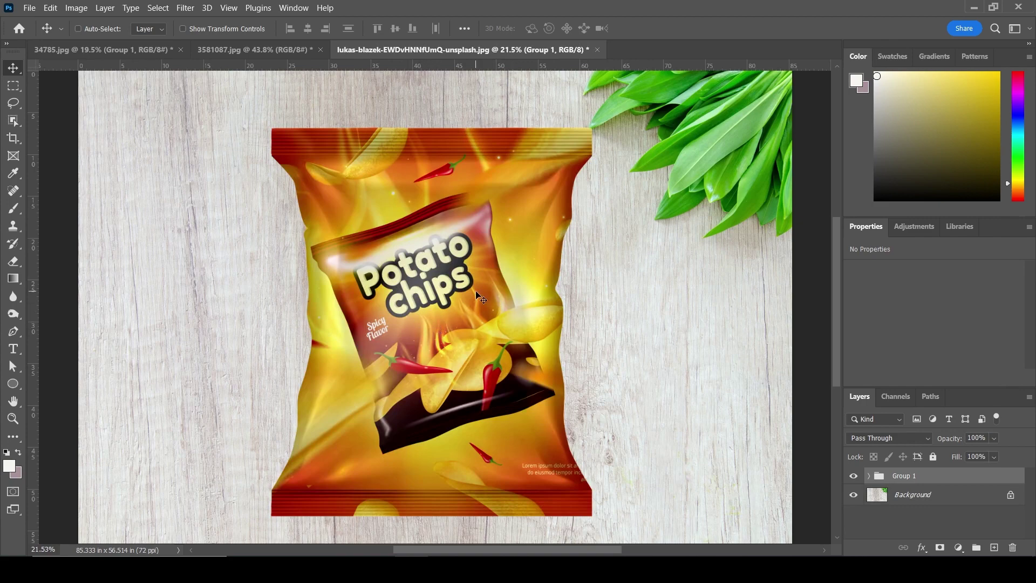
pyautogui.press('z')
pyautogui.moveTo(464, 285); pyautogui.dragTo(461, 285)
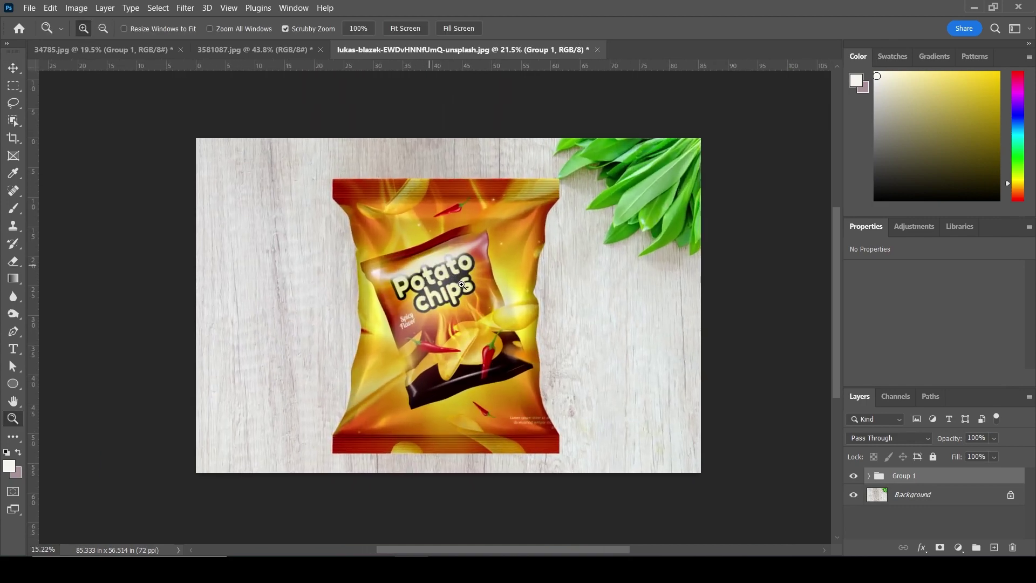
# Shrink and tilt the chips bag with Free Transform, then fit the image on screen.
pyautogui.hotkey('ctrl', 't')
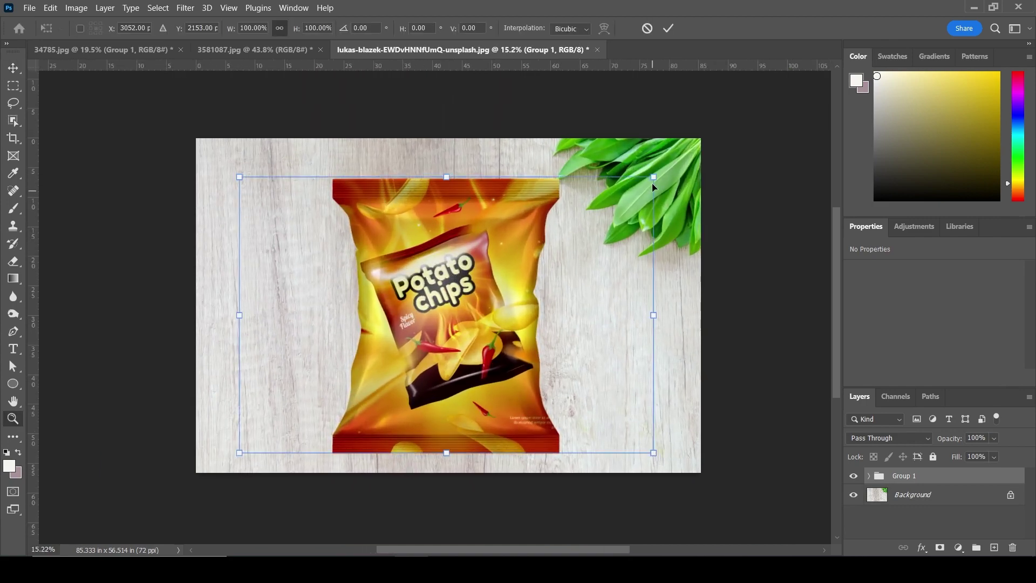
pyautogui.moveTo(652, 185); pyautogui.dragTo(615, 248)
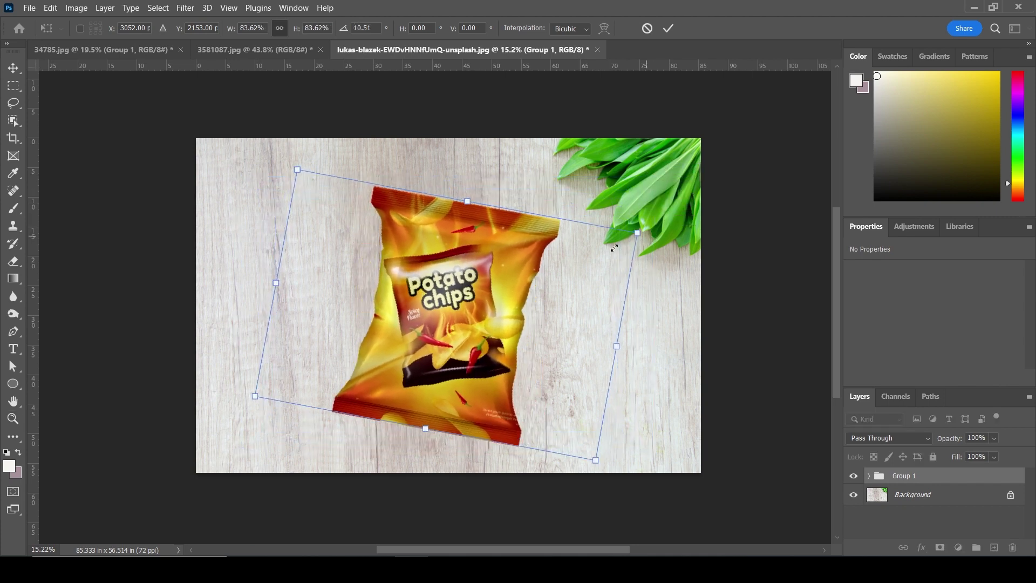
pyautogui.moveTo(482, 298)
pyautogui.mouseDown()
pyautogui.moveTo(545, 289)
pyautogui.moveTo(532, 300)
pyautogui.mouseUp()
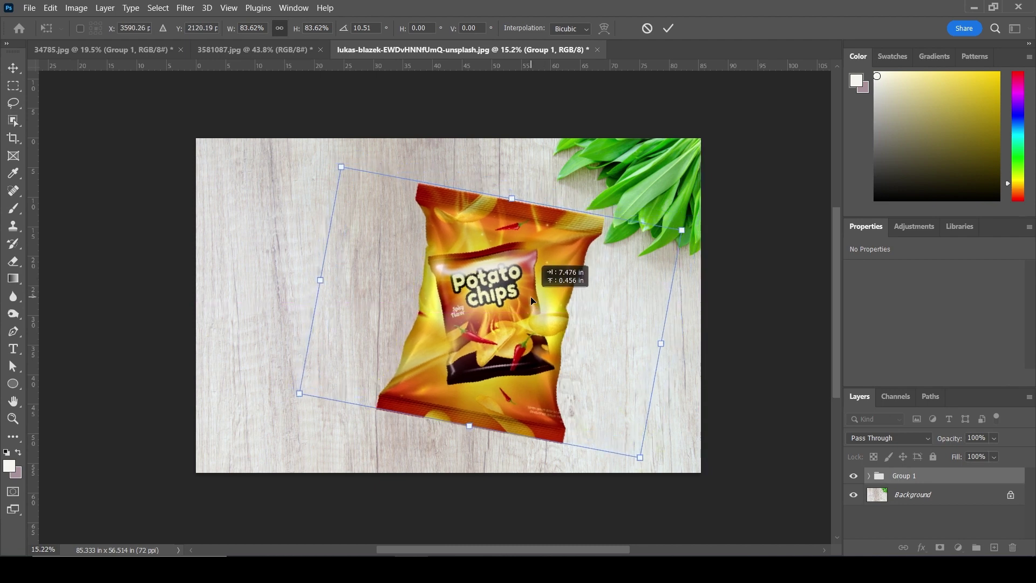
pyautogui.press('Escape')
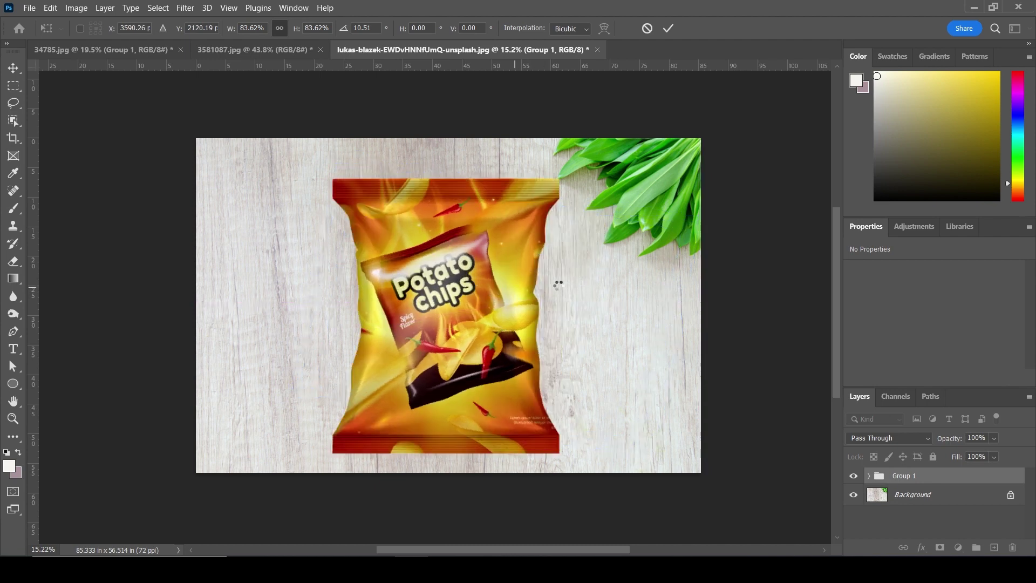
pyautogui.press('z')
pyautogui.rightClick(531, 276)
pyautogui.click(556, 282)
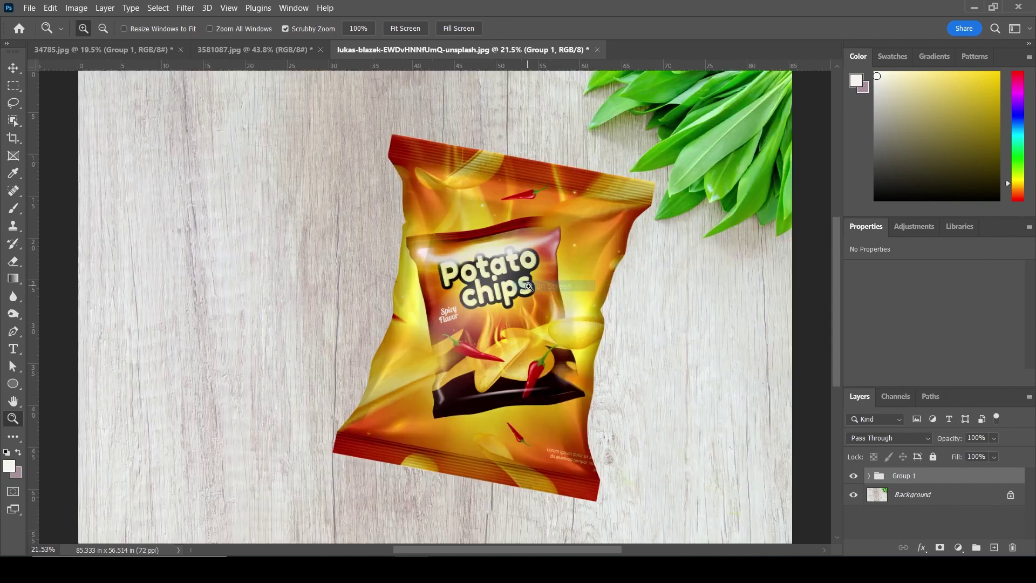
# Crop the wood image's left and right sides inward to a near-square frame.
pyautogui.press('c')
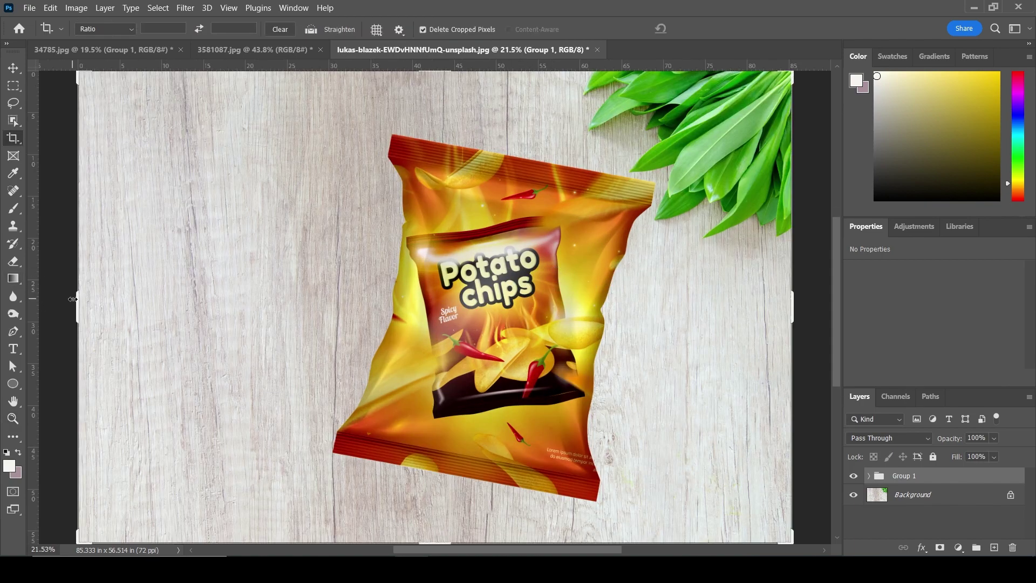
pyautogui.moveTo(85, 298); pyautogui.dragTo(179, 315)
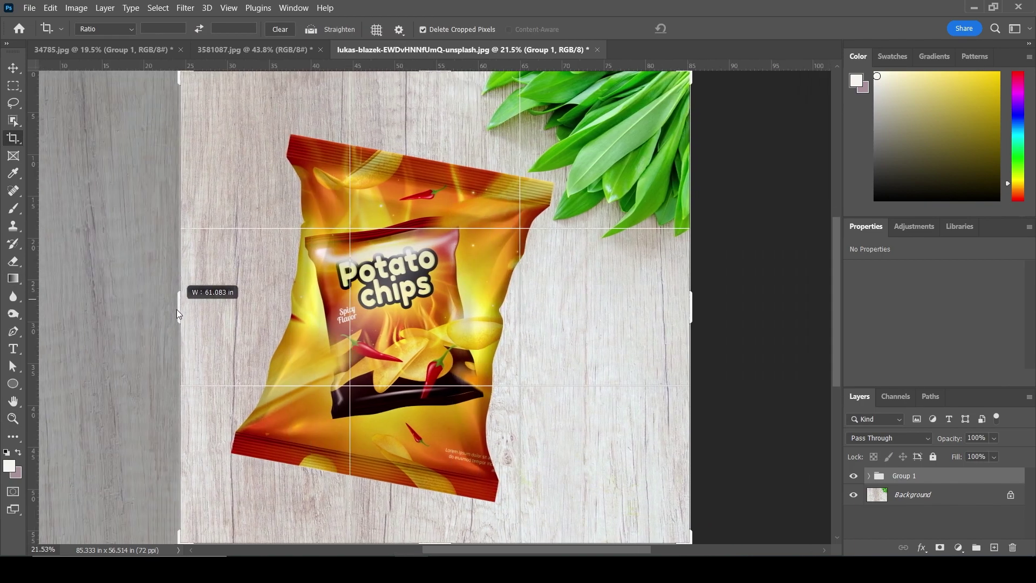
pyautogui.moveTo(179, 315); pyautogui.dragTo(175, 310)
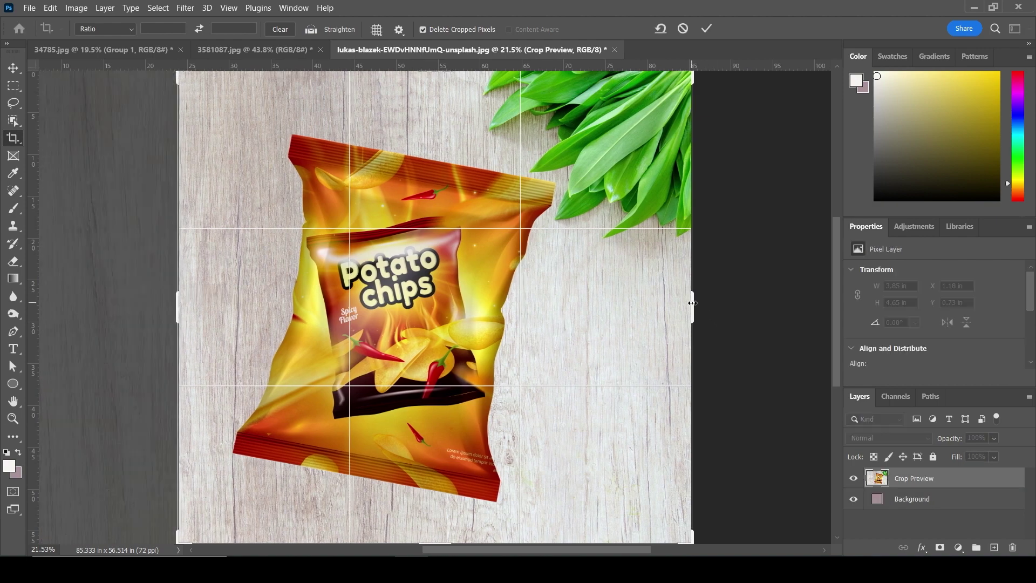
pyautogui.moveTo(693, 303); pyautogui.dragTo(669, 303)
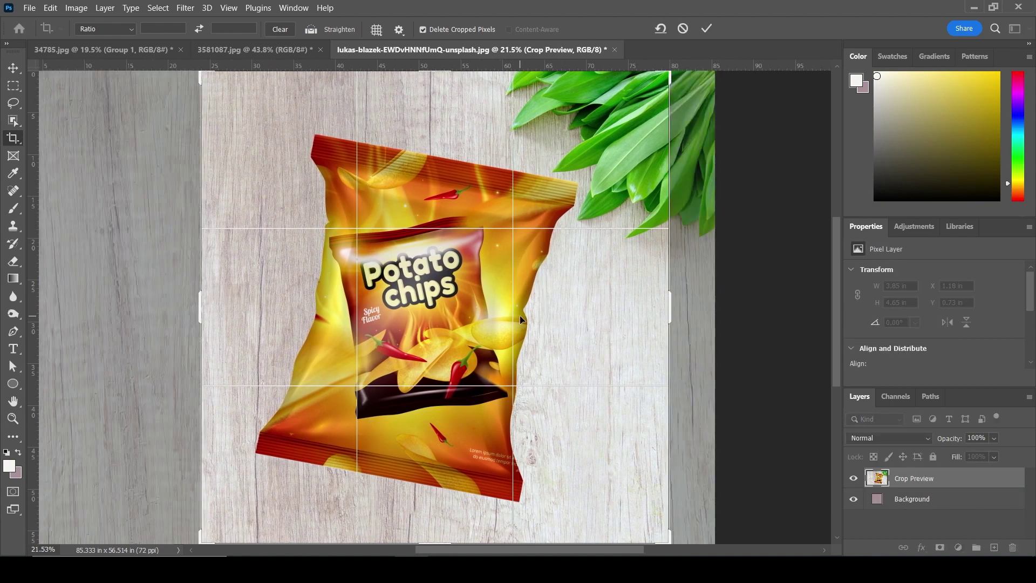
pyautogui.press('Return')
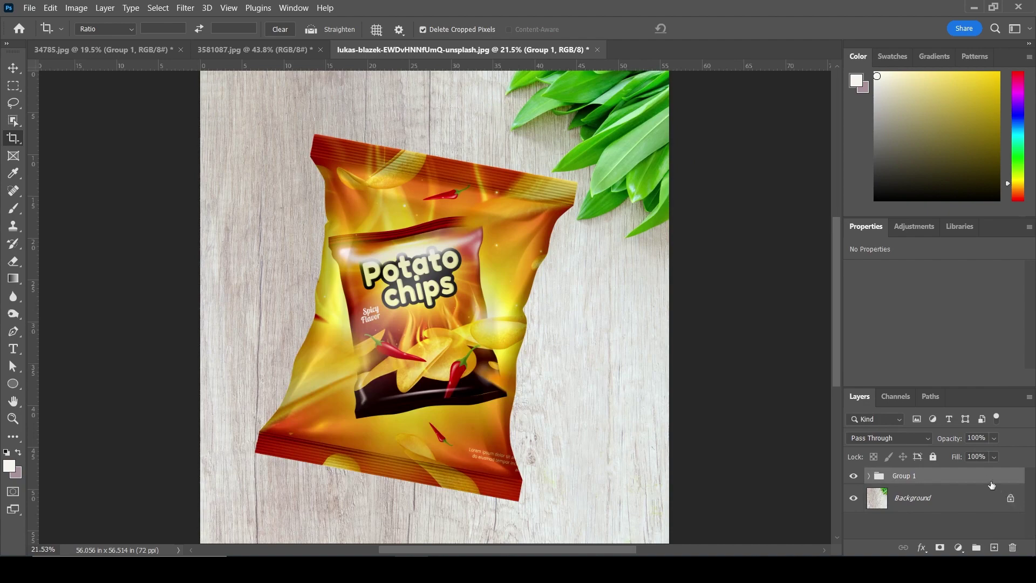
# Open Group 1's Blending Options and add a drop shadow offset from the bag.
pyautogui.rightClick(989, 479)
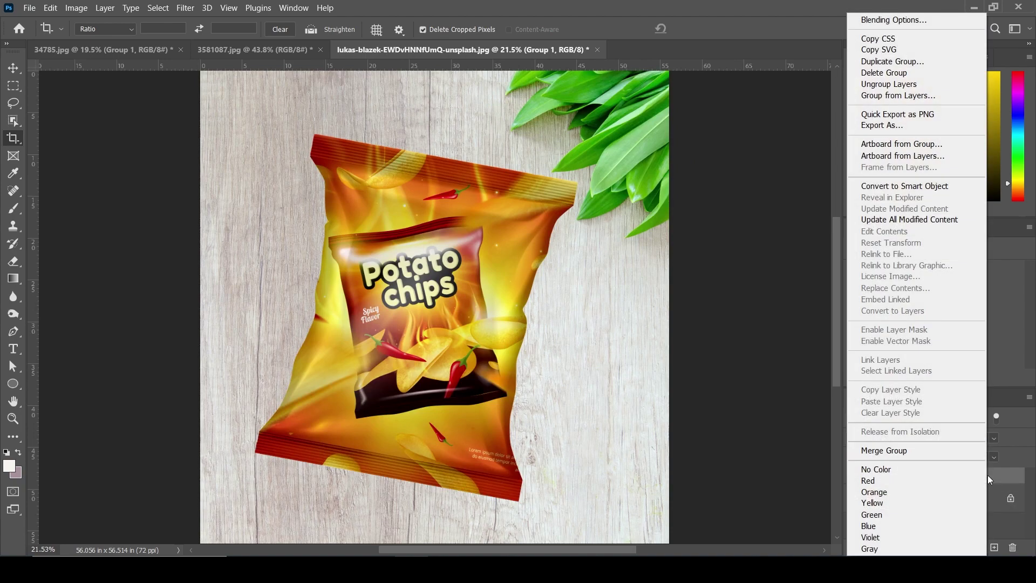
pyautogui.click(887, 21)
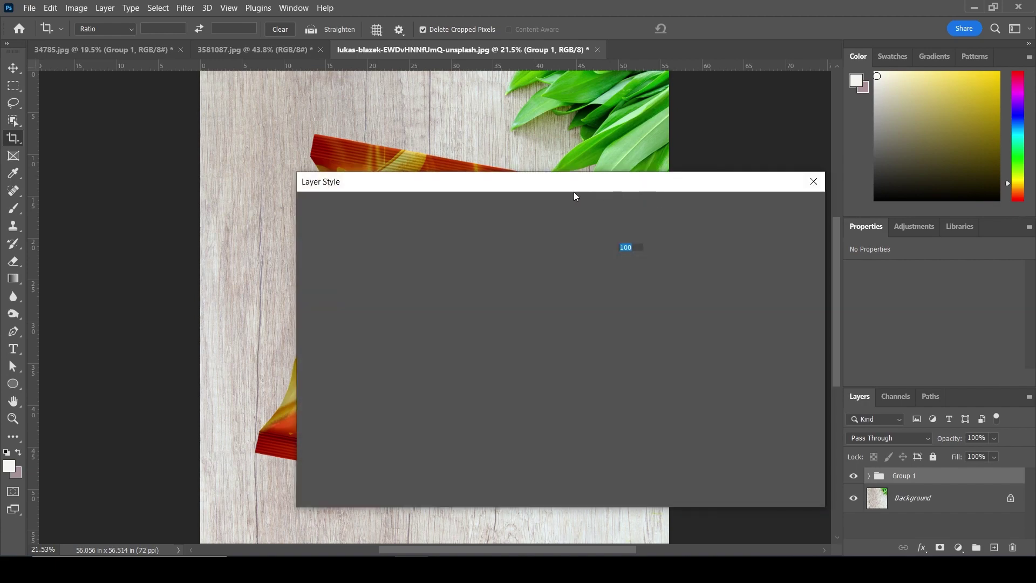
pyautogui.moveTo(589, 183); pyautogui.dragTo(864, 139)
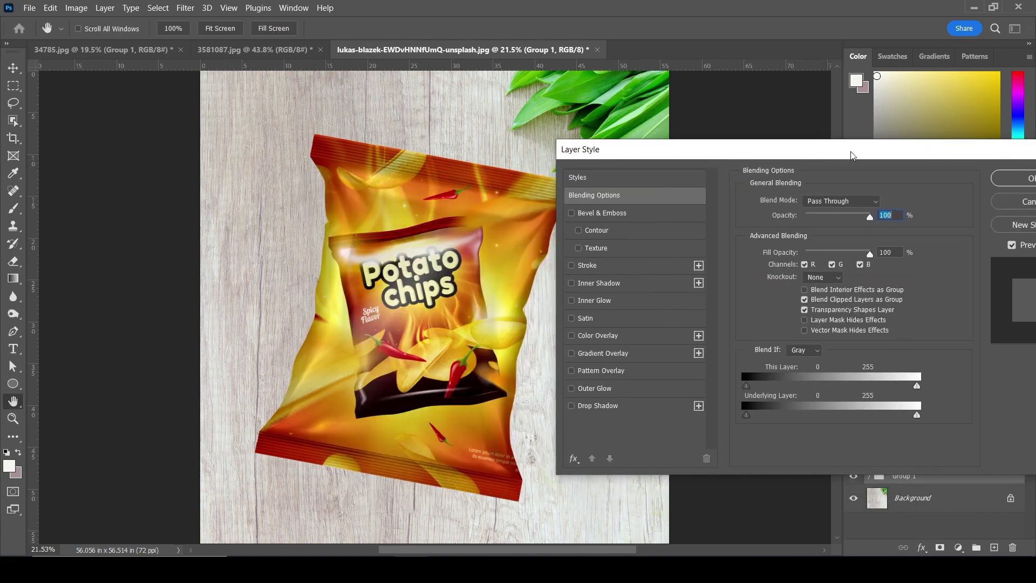
pyautogui.click(624, 394)
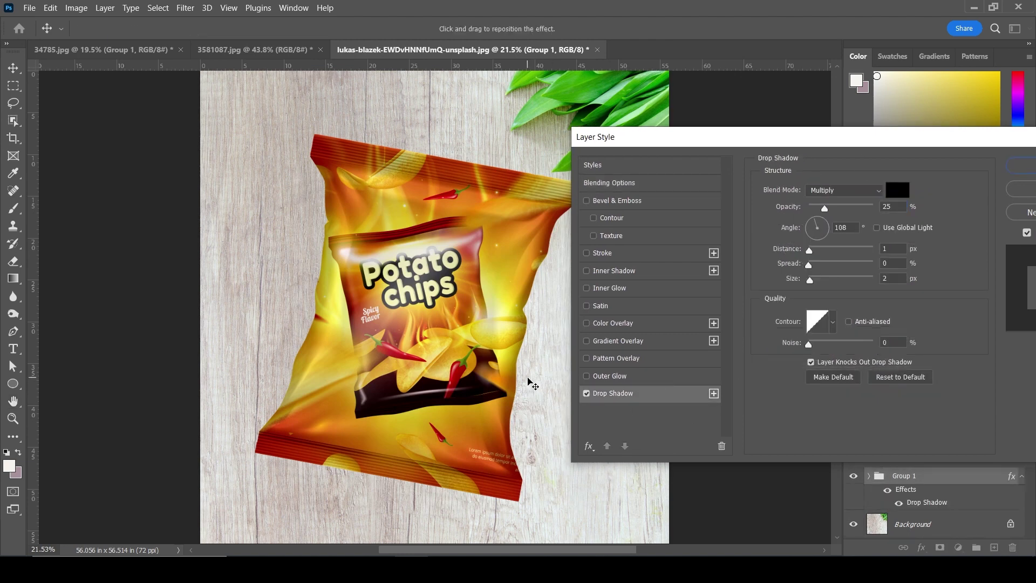
pyautogui.moveTo(528, 378); pyautogui.dragTo(536, 386)
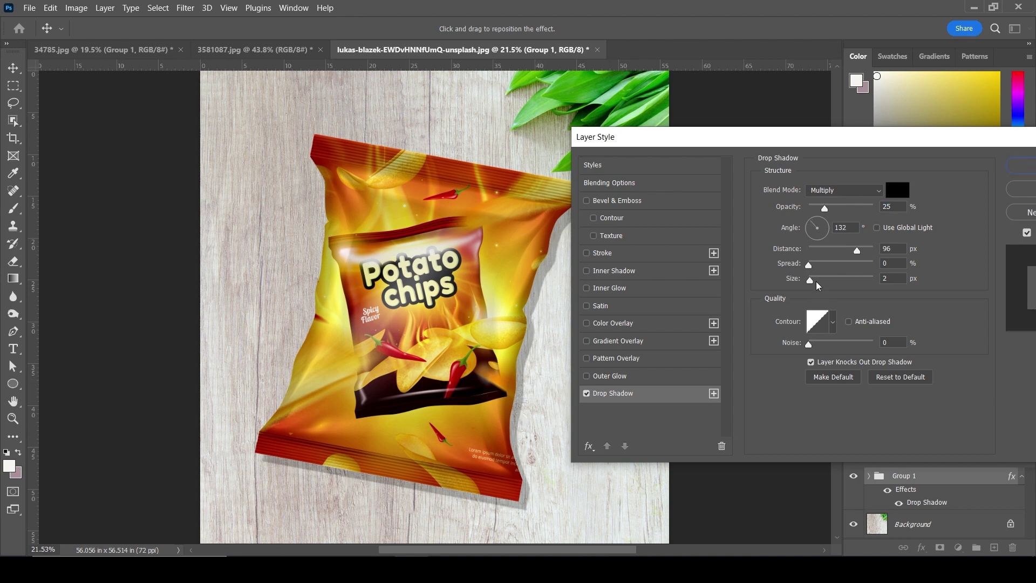
# Adjust the shadow to 35 px size, about 53% opacity and 53 px distance.
pyautogui.click(816, 281)
pyautogui.click(822, 280)
pyautogui.click(837, 209)
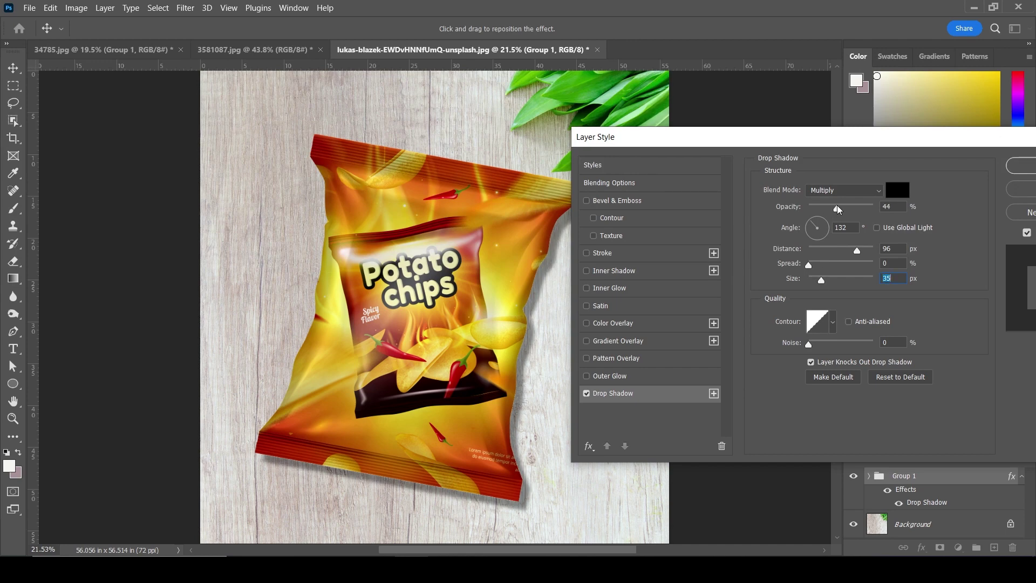
pyautogui.moveTo(526, 388); pyautogui.dragTo(523, 383)
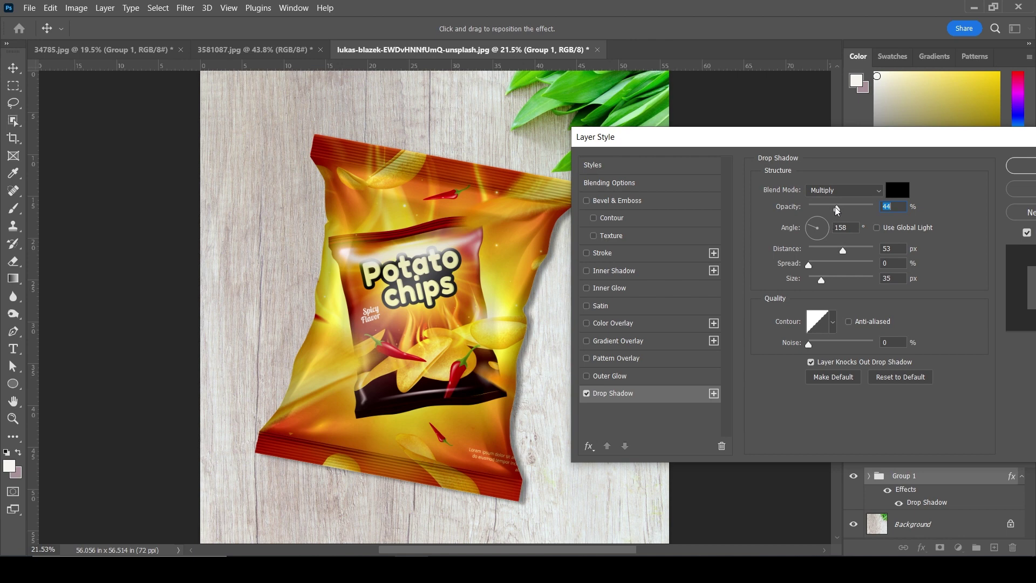
pyautogui.moveTo(837, 210); pyautogui.dragTo(845, 212)
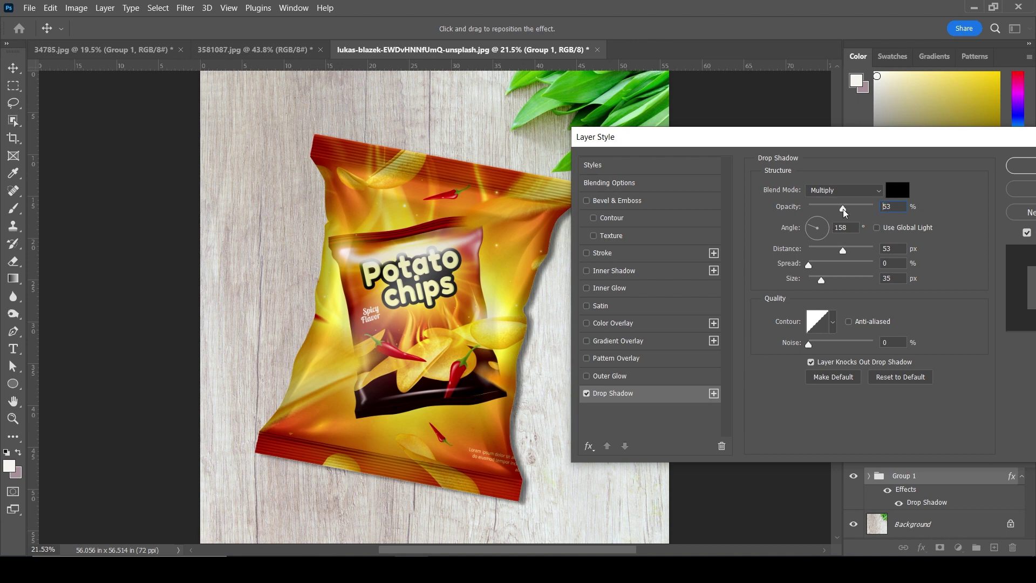
pyautogui.click(1031, 171)
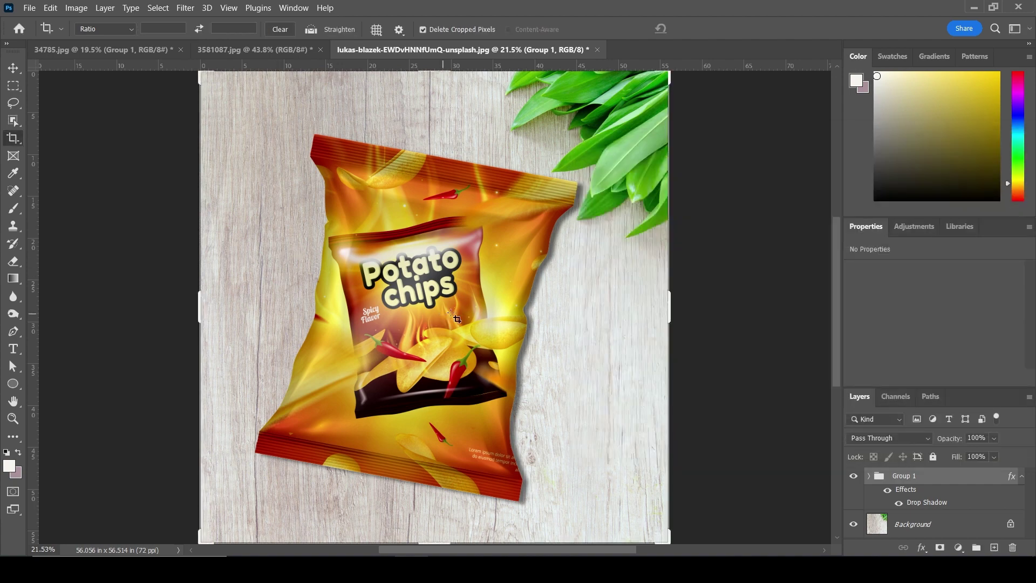
pyautogui.press('z')
pyautogui.rightClick(457, 312)
pyautogui.click(469, 318)
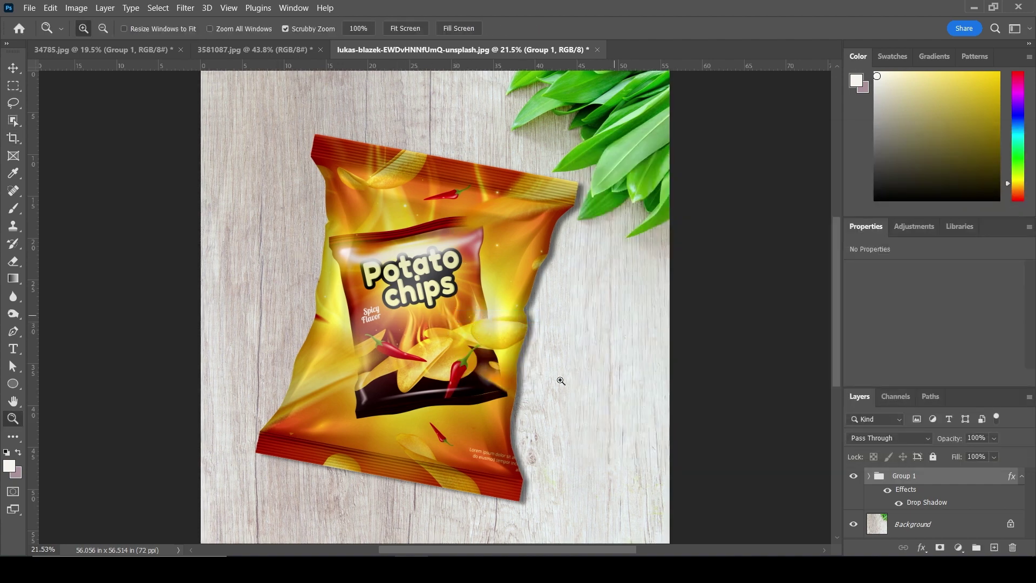
pyautogui.moveTo(458, 286); pyautogui.dragTo(521, 290)
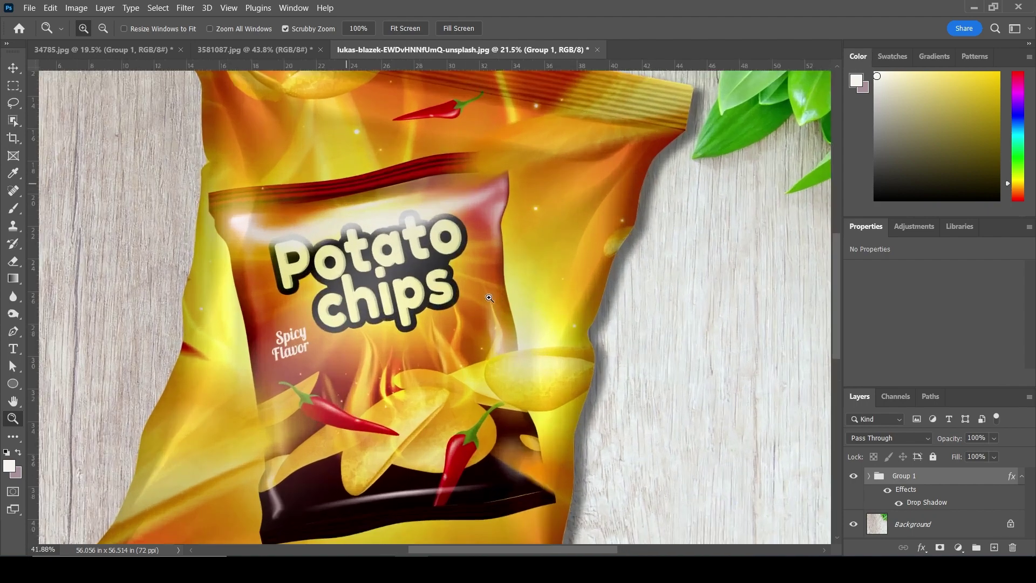
pyautogui.moveTo(751, 142); pyautogui.dragTo(633, 231)
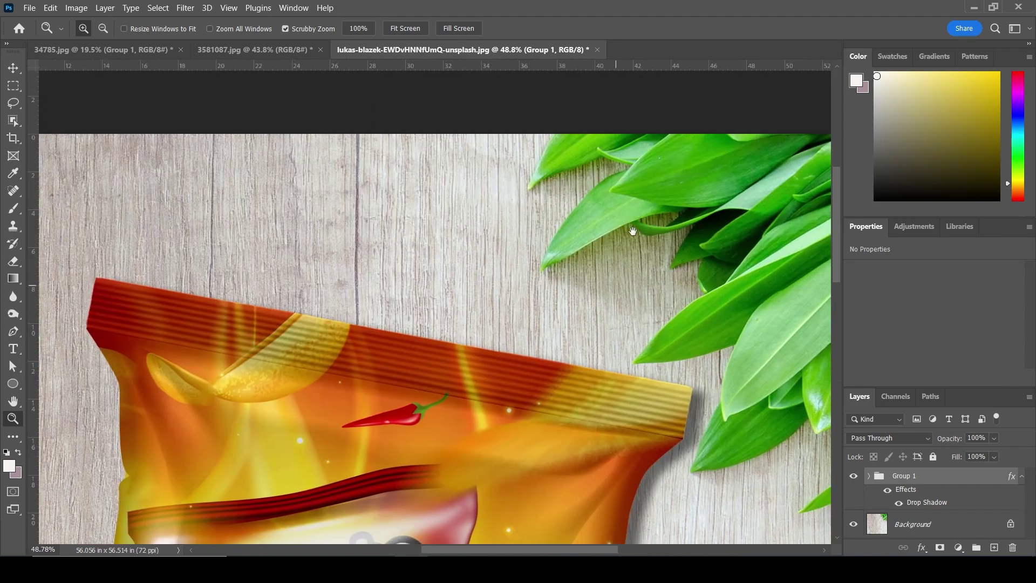
pyautogui.moveTo(502, 540); pyautogui.dragTo(607, 273)
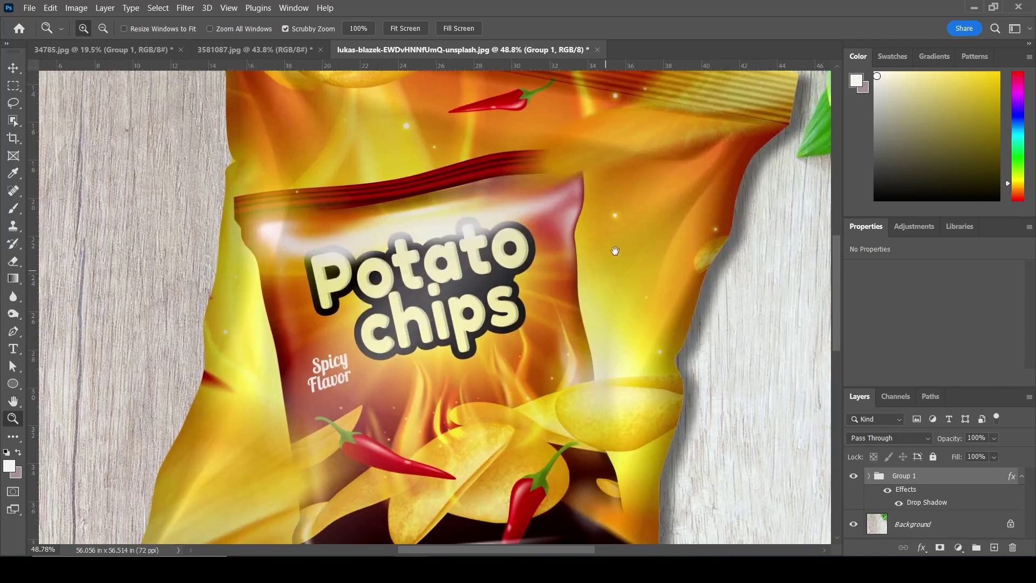
pyautogui.moveTo(594, 459); pyautogui.dragTo(604, 275)
pyautogui.moveTo(561, 351); pyautogui.dragTo(613, 239)
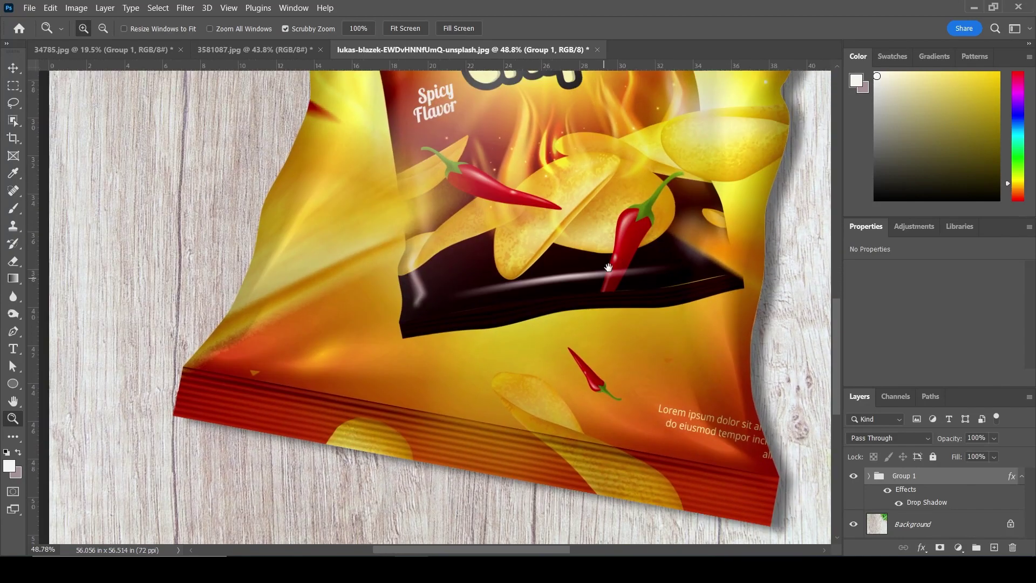
pyautogui.moveTo(668, 373); pyautogui.dragTo(486, 351)
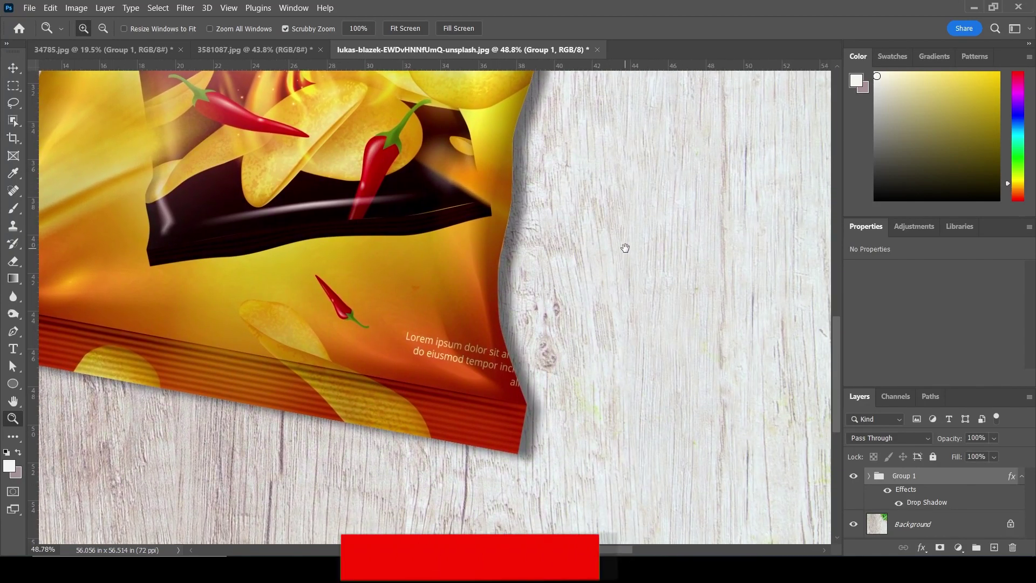
pyautogui.moveTo(625, 247); pyautogui.dragTo(625, 377)
pyautogui.moveTo(605, 108); pyautogui.dragTo(605, 266)
pyautogui.rightClick(588, 271)
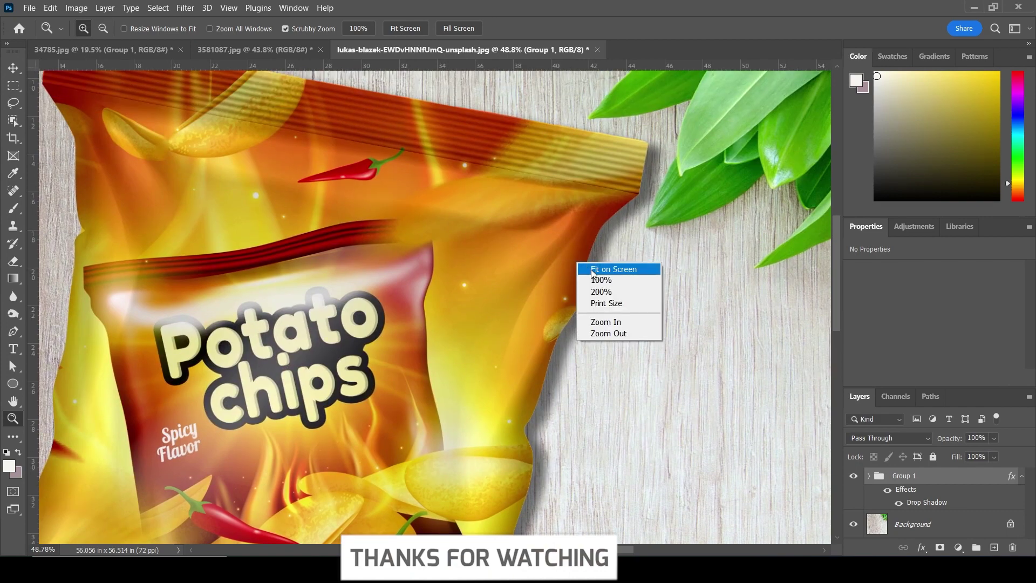
pyautogui.click(600, 270)
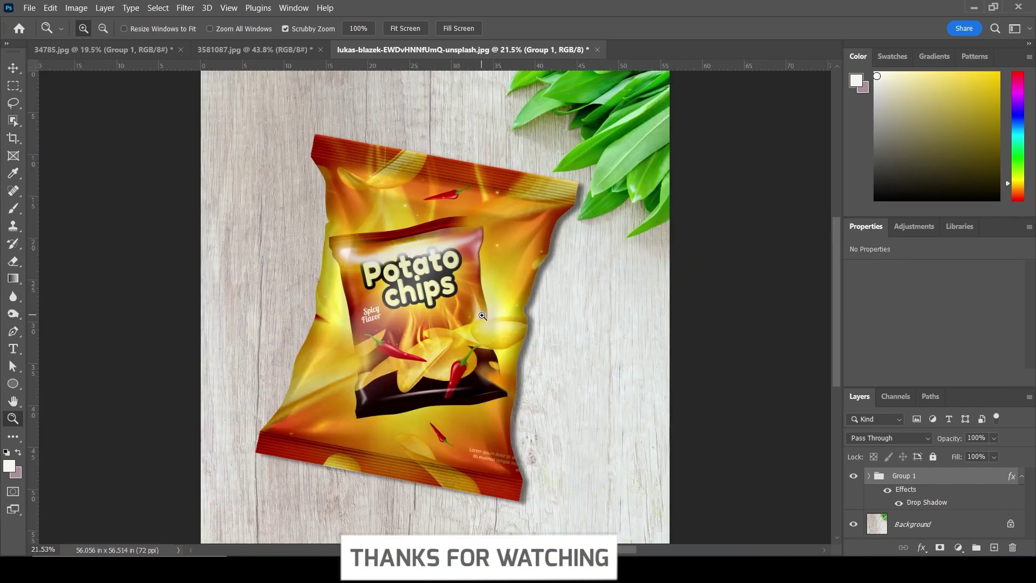